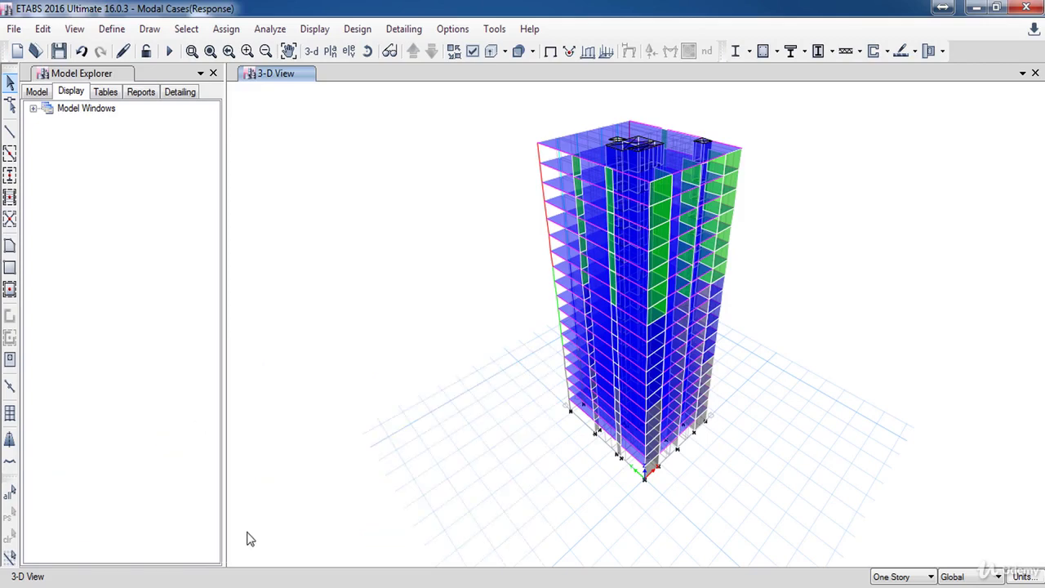
- Open the existing Modal case definition for editing and change its subtype to Ritz
{"action": "left_click", "coordinate": [112, 29]}
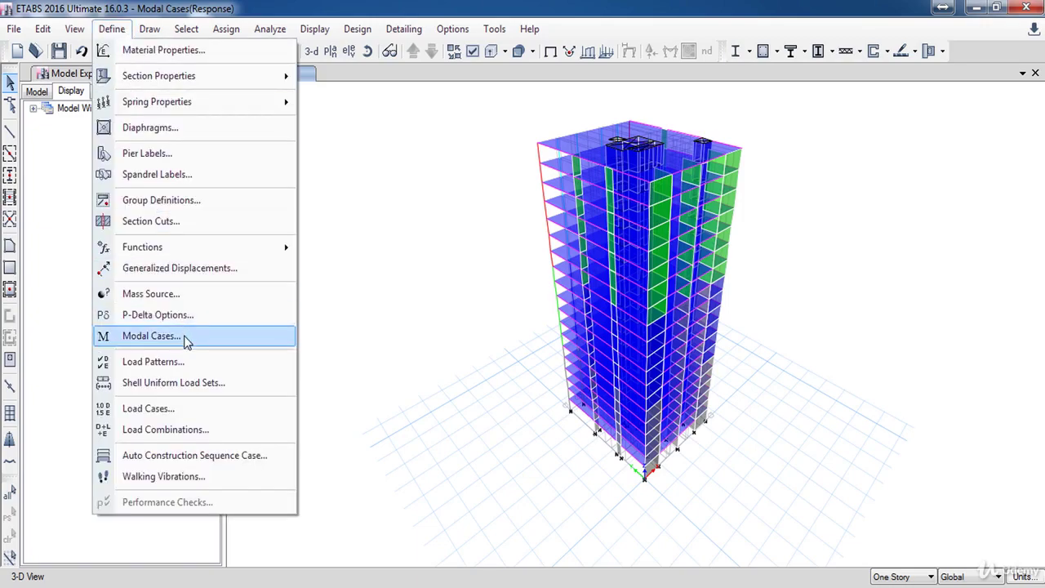
{"action": "left_click", "coordinate": [151, 335]}
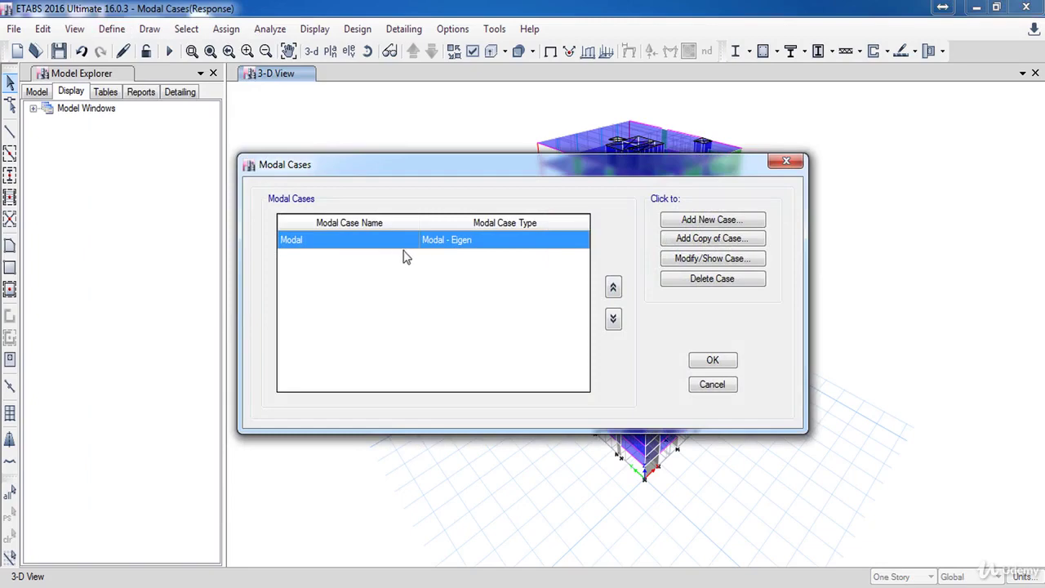
{"action": "left_click", "coordinate": [703, 258]}
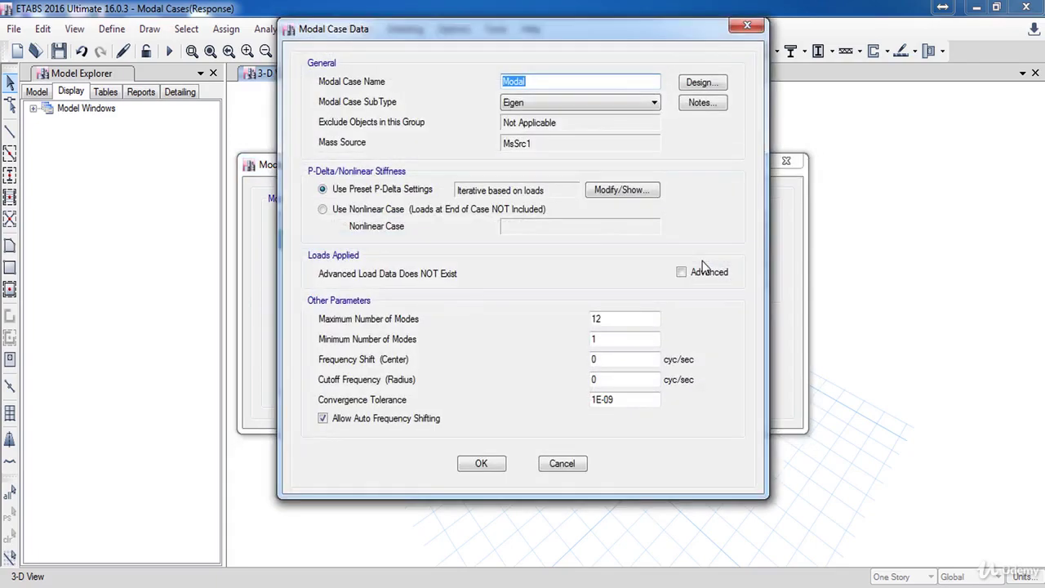
{"action": "left_click", "coordinate": [551, 104]}
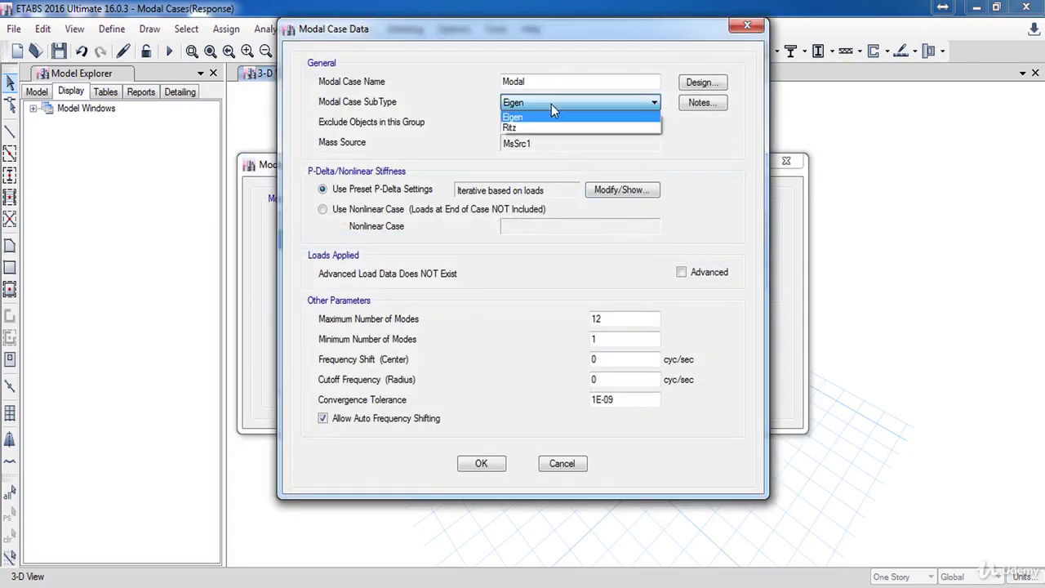
{"action": "left_click", "coordinate": [517, 131]}
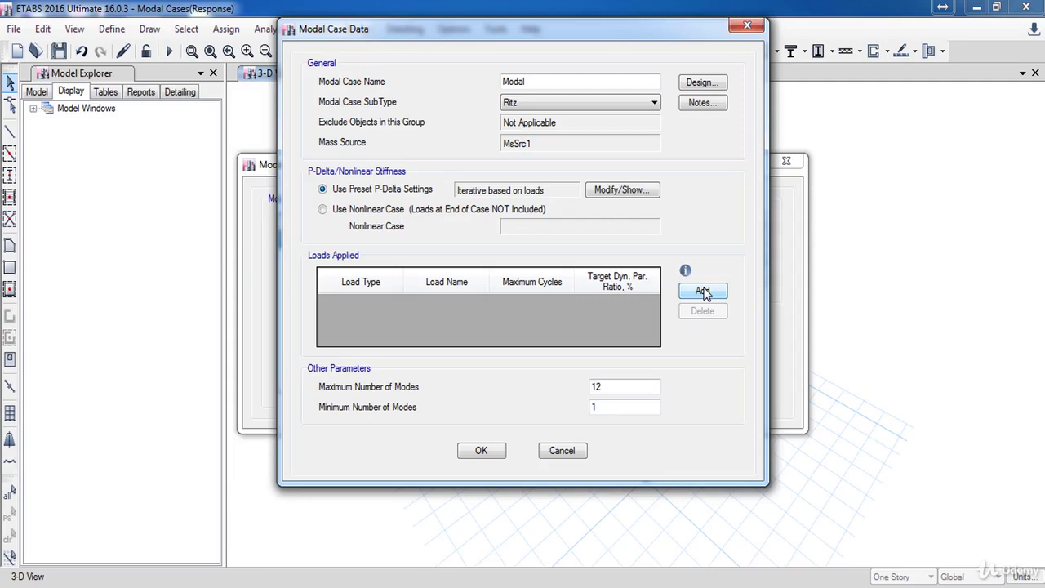
- Add three load rows to the Ritz modal case's applied loads
{"action": "left_click", "coordinate": [703, 291]}
{"action": "left_click", "coordinate": [703, 292]}
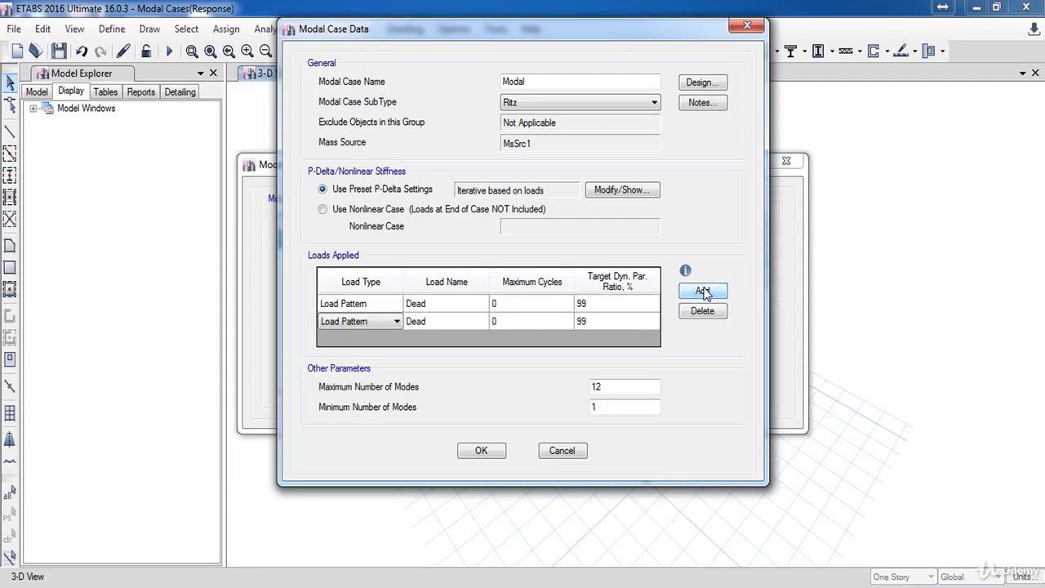
{"action": "scroll", "coordinate": [655, 314], "scroll_direction": "up", "scroll_amount": 1}
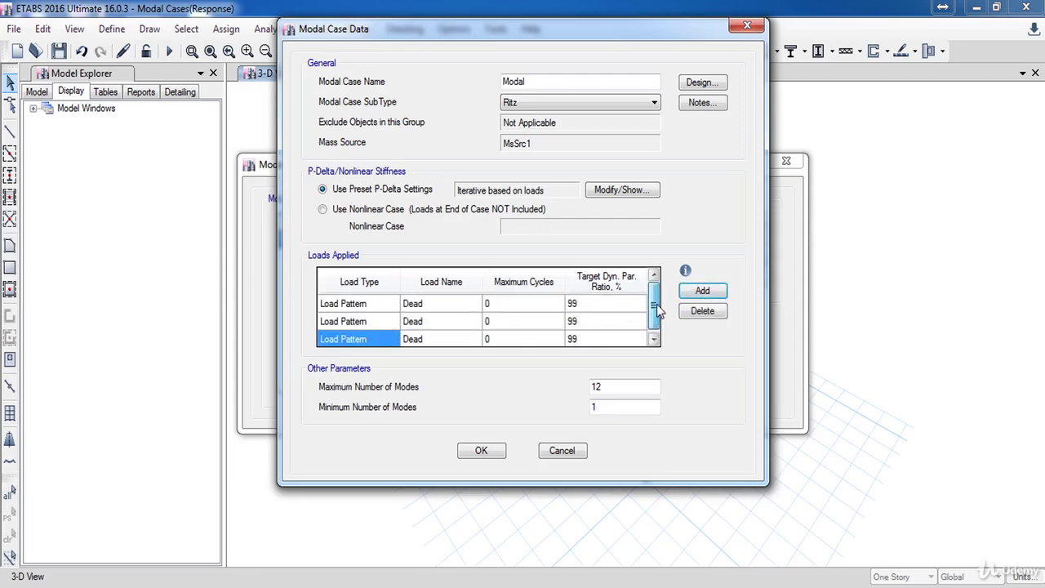
- Set the load type of all three applied loads to Acceleration
{"action": "left_click", "coordinate": [396, 306]}
{"action": "left_click", "coordinate": [393, 302]}
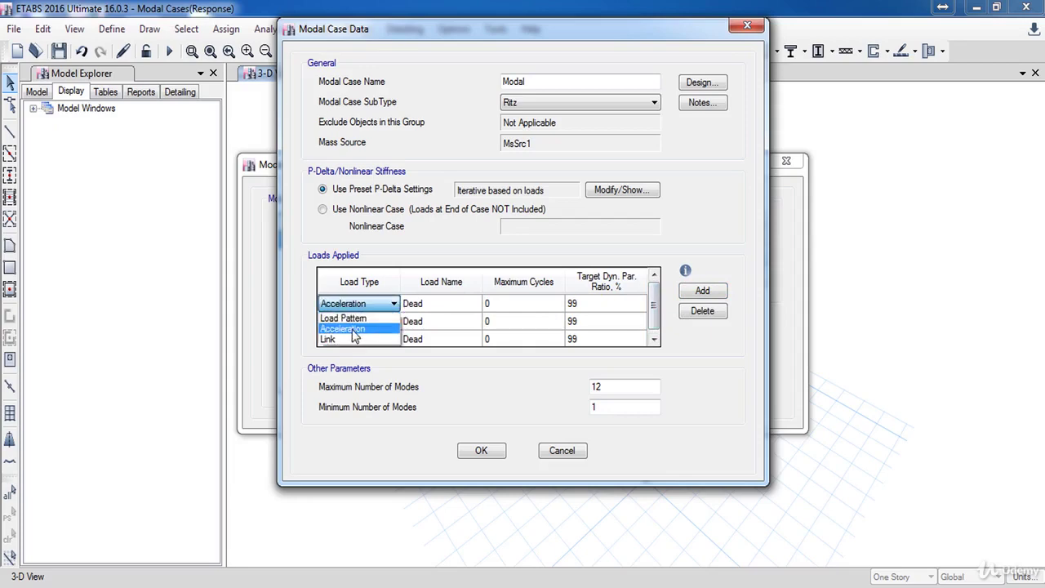
{"action": "left_click", "coordinate": [361, 326]}
{"action": "left_click", "coordinate": [362, 323]}
{"action": "left_click", "coordinate": [362, 324]}
{"action": "left_click", "coordinate": [359, 346]}
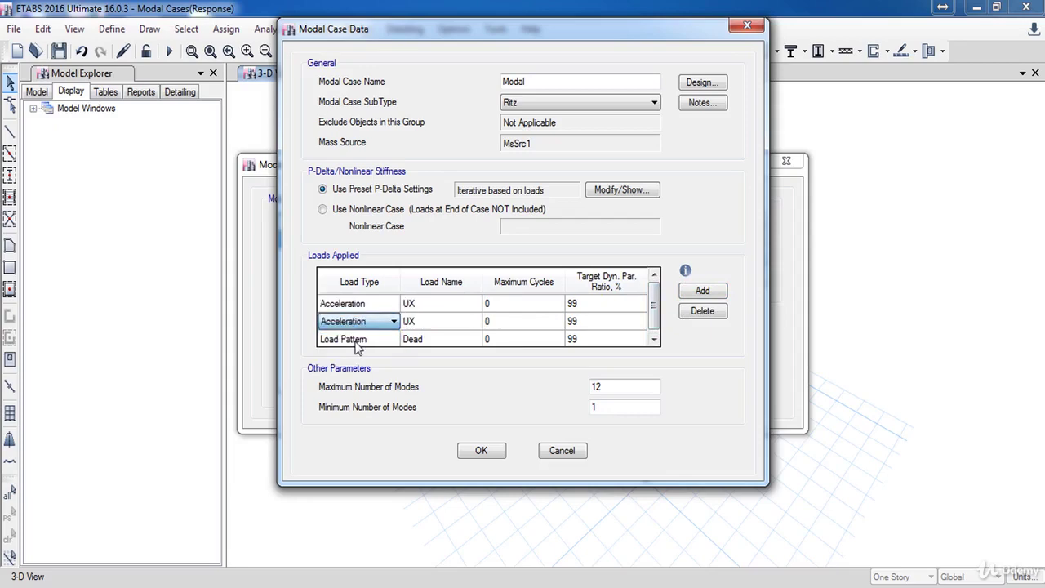
{"action": "left_click", "coordinate": [362, 340]}
{"action": "left_click", "coordinate": [363, 339]}
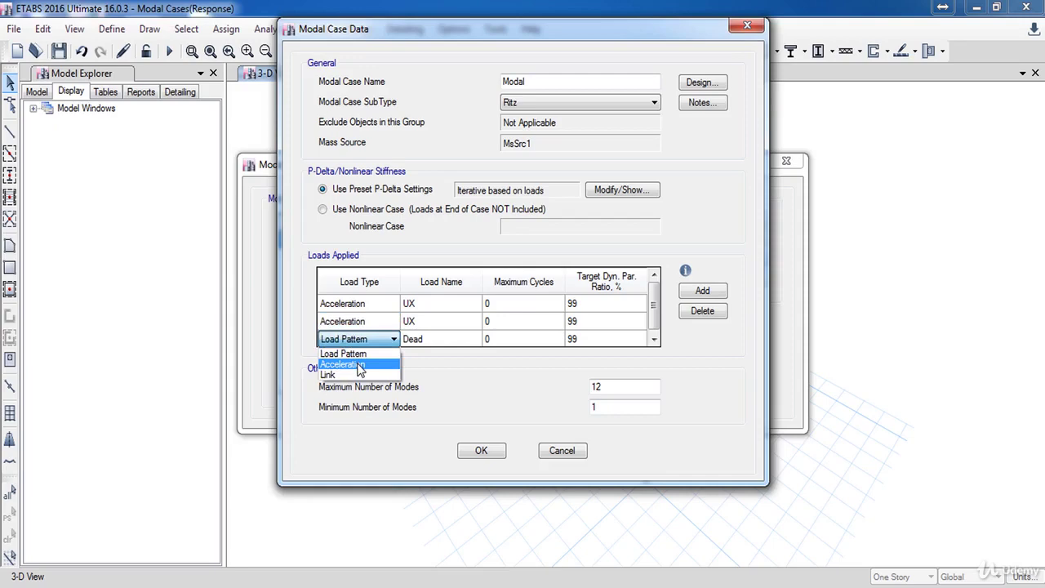
{"action": "left_click", "coordinate": [360, 364]}
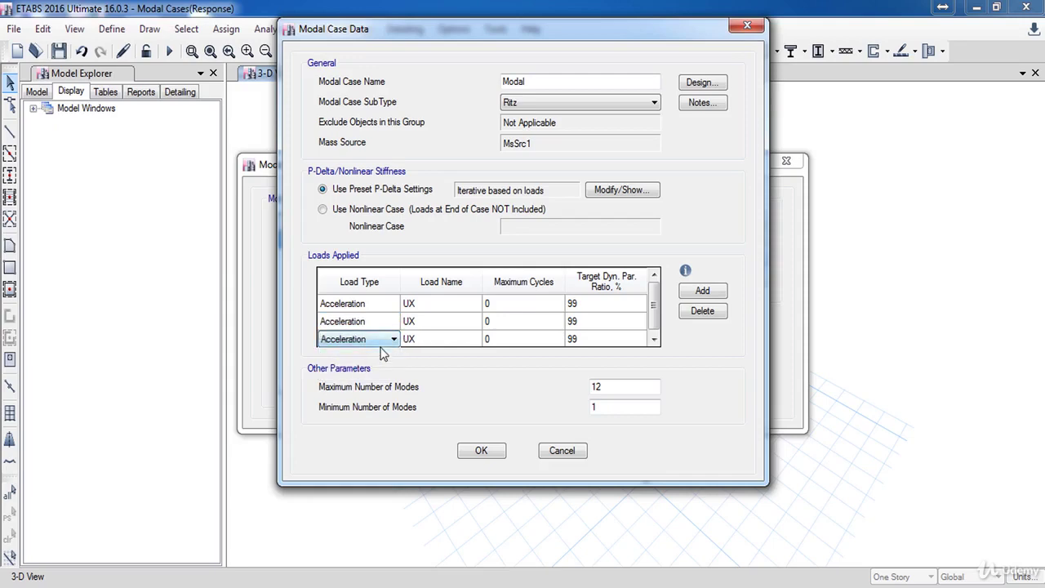
- Set the second acceleration load's name to UY and the third one's to UZ
{"action": "left_click", "coordinate": [433, 324]}
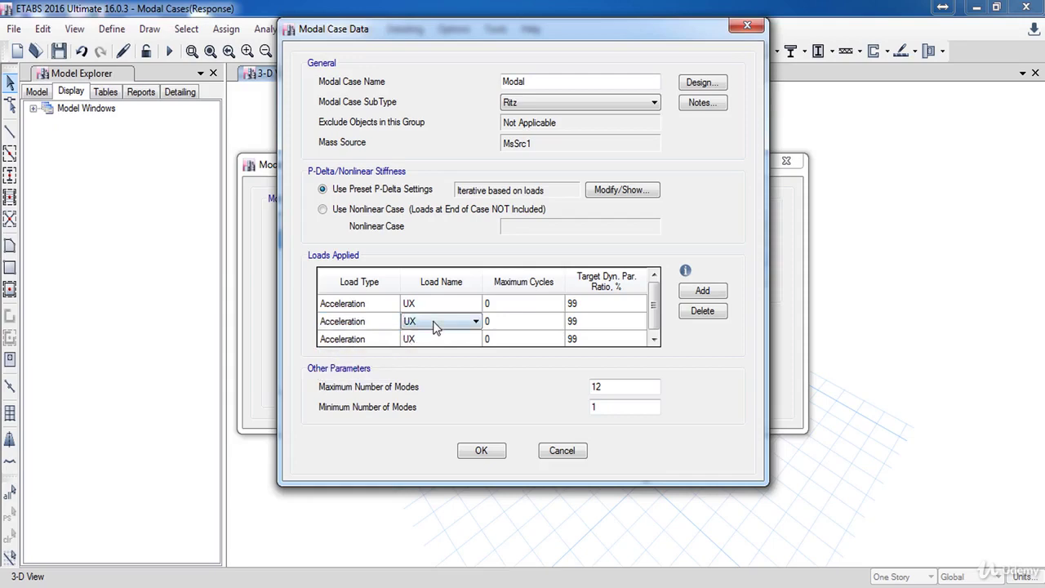
{"action": "left_click", "coordinate": [433, 327]}
{"action": "left_click", "coordinate": [425, 343]}
{"action": "left_click", "coordinate": [425, 339]}
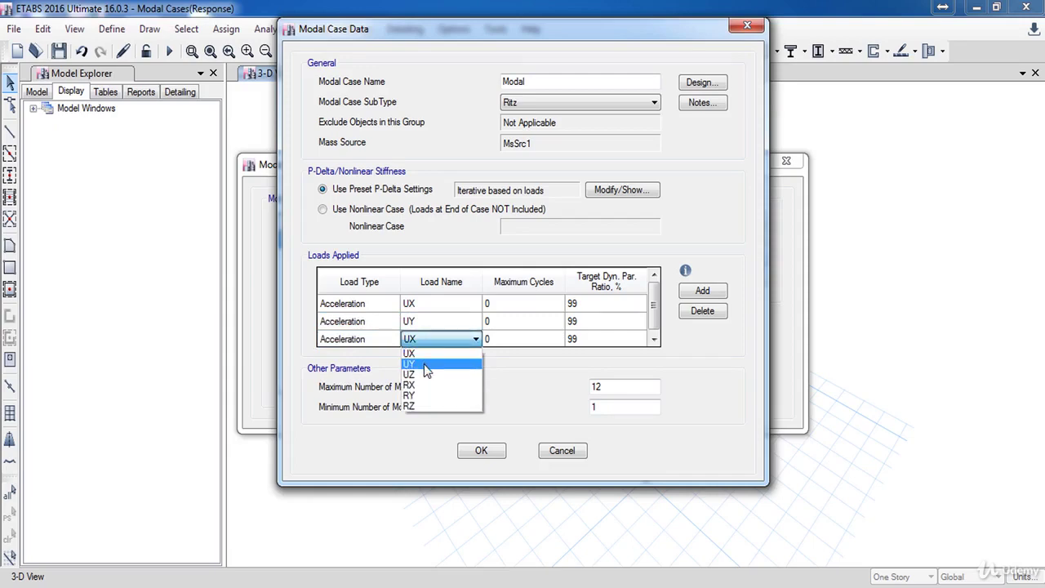
{"action": "left_click", "coordinate": [425, 364]}
{"action": "left_click", "coordinate": [436, 338]}
{"action": "left_click", "coordinate": [440, 374]}
- Set the target dynamic participation ratio to 90% for the UX, UY and UZ accelerations
{"action": "left_click", "coordinate": [604, 305]}
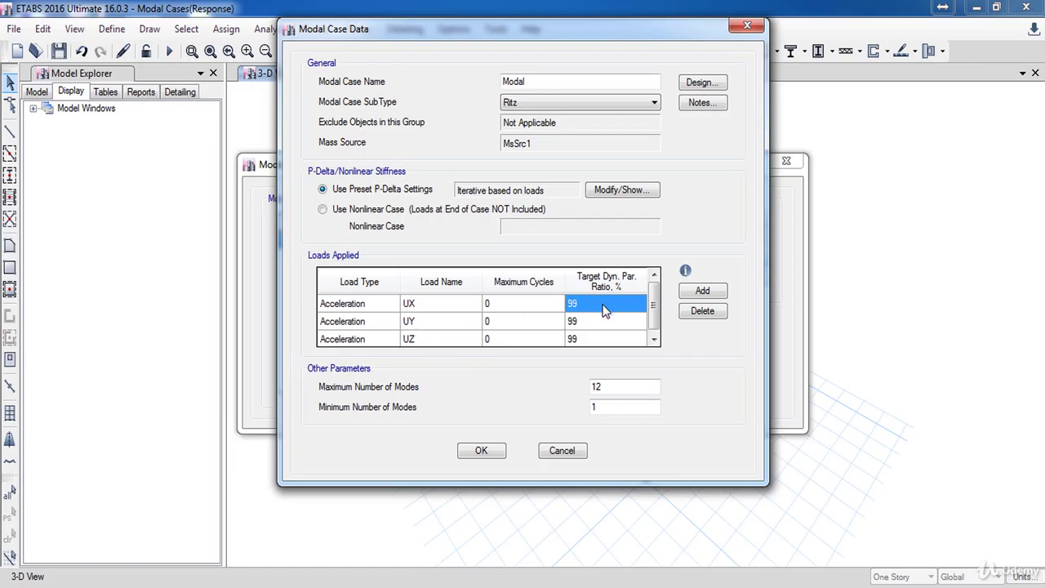
{"action": "type", "text": "90"}
{"action": "key", "text": "Tab"}
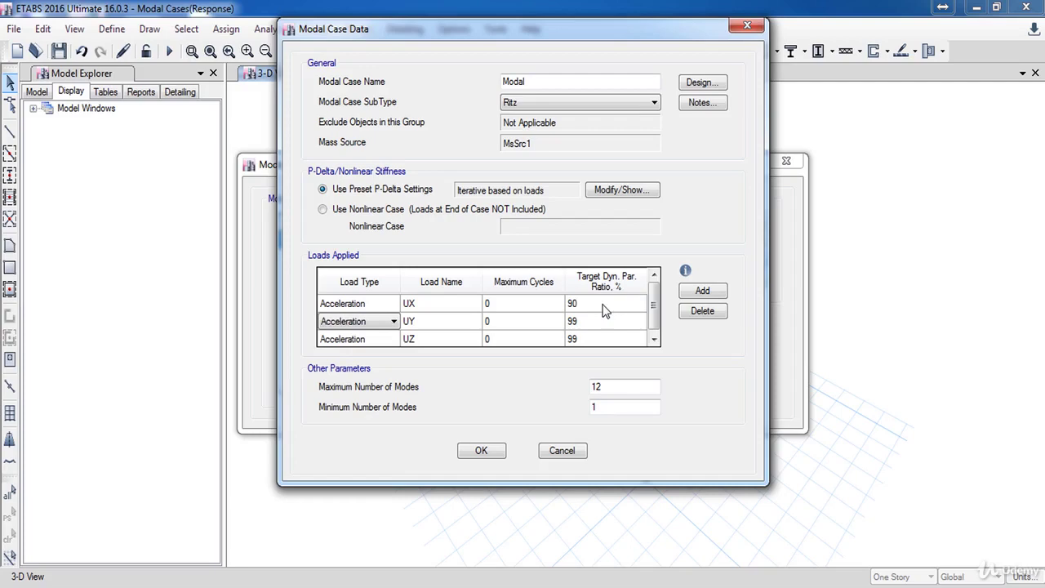
{"action": "left_click", "coordinate": [597, 324]}
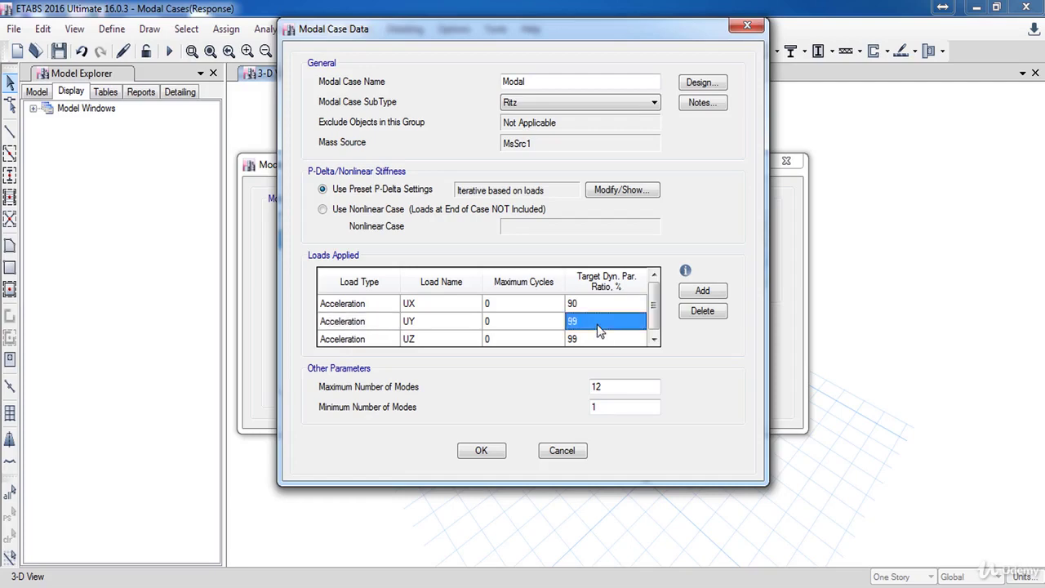
{"action": "type", "text": "9"}
{"action": "left_click", "coordinate": [621, 337]}
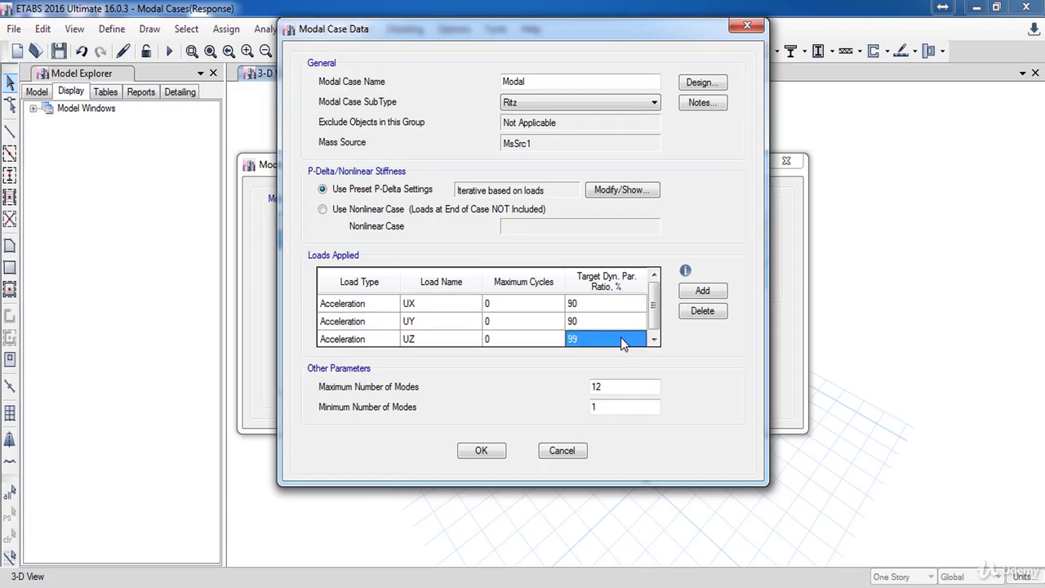
{"action": "type", "text": "90"}
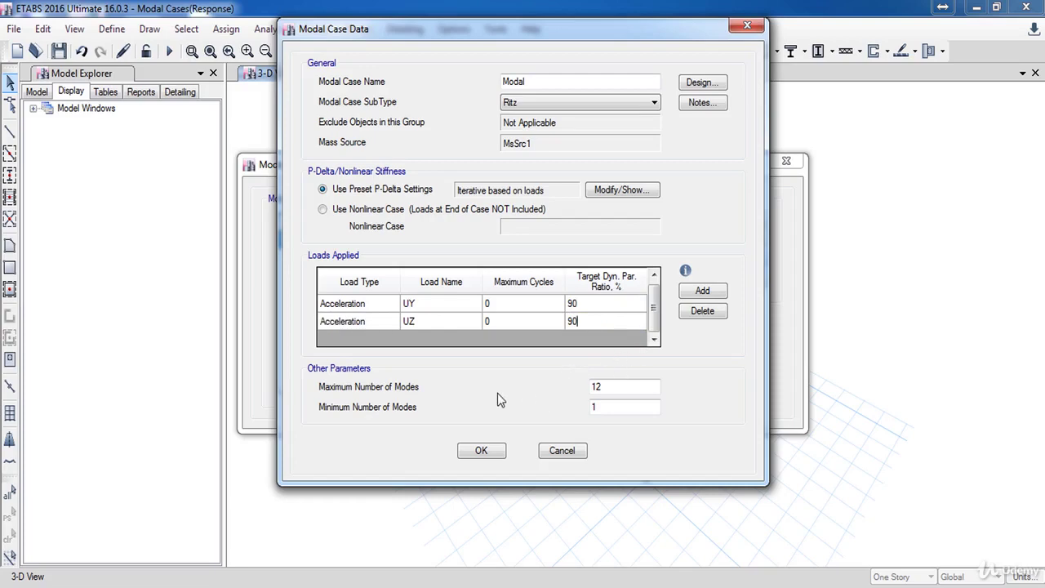
- Set the modal case's maximum number of modes to 7
{"action": "left_click", "coordinate": [626, 387]}
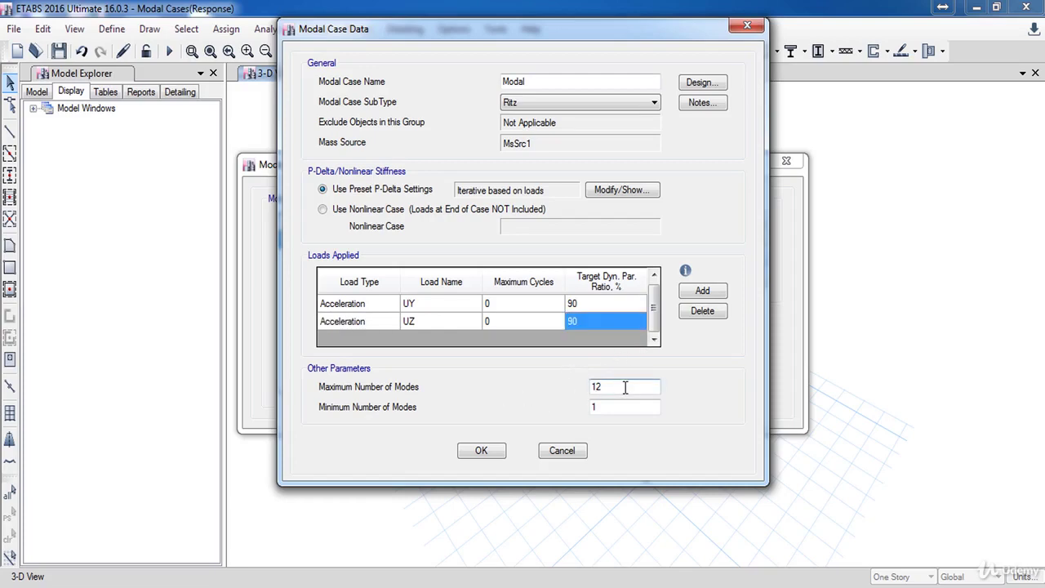
{"action": "key", "text": "BackSpace"}
{"action": "key", "text": "BackSpace"}
{"action": "type", "text": "2*19"}
{"action": "left_click_drag", "start_coordinate": [624, 388], "coordinate": [560, 383]}
{"action": "type", "text": "7"}
- Accept the modal case definition and run the analysis
{"action": "left_click", "coordinate": [483, 452]}
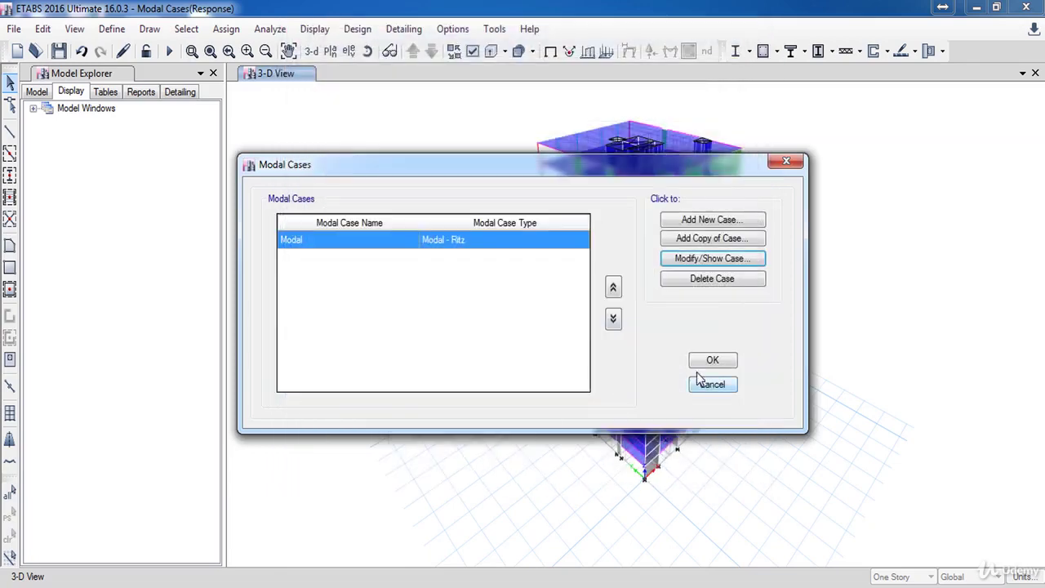
{"action": "left_click", "coordinate": [713, 362]}
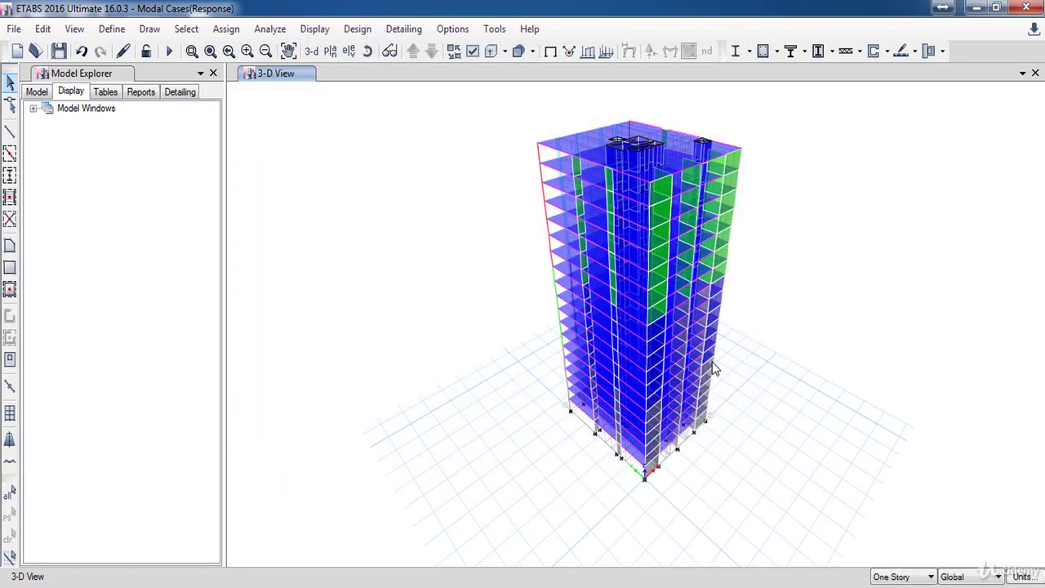
{"action": "left_click", "coordinate": [168, 51]}
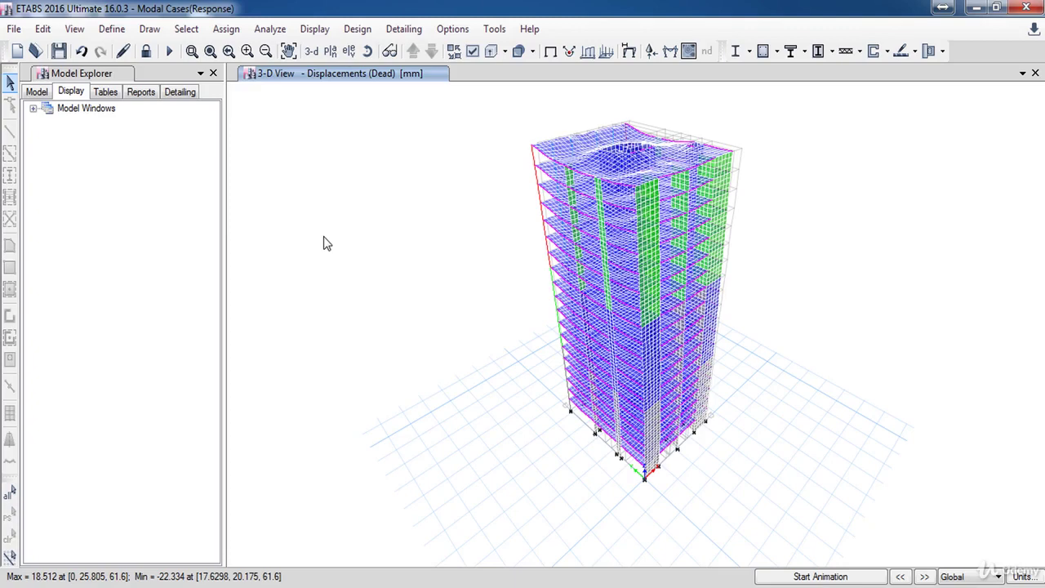
- Open the Modal Participating Mass Ratios table from the modal analysis results
{"action": "left_click", "coordinate": [104, 92]}
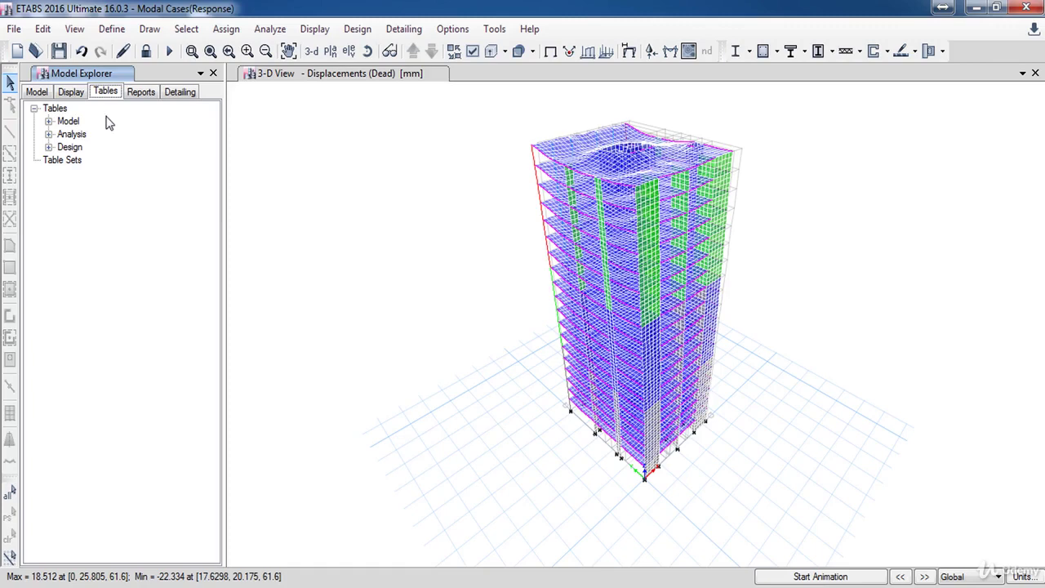
{"action": "left_click", "coordinate": [48, 134]}
{"action": "left_click", "coordinate": [64, 211]}
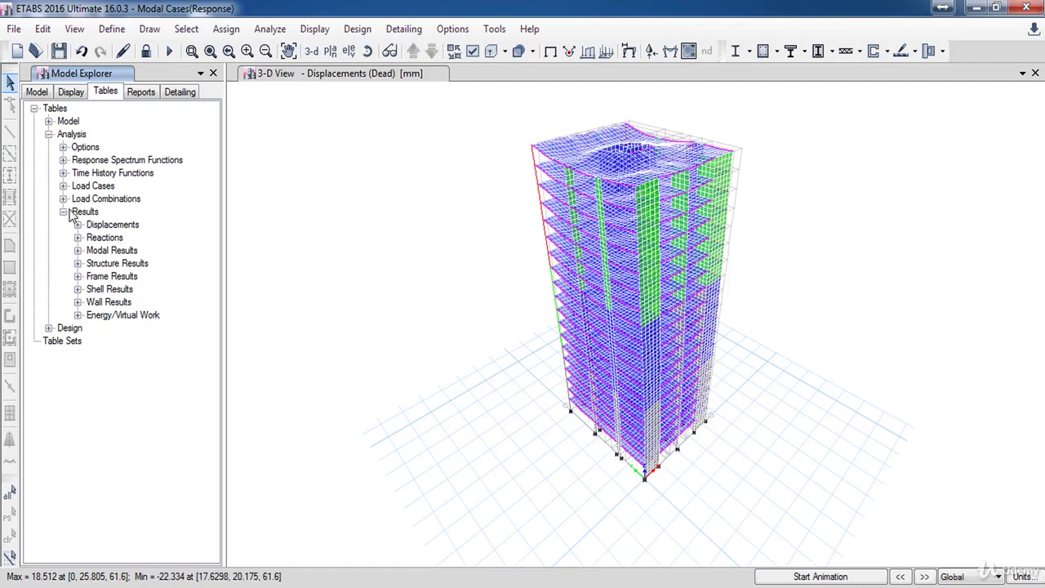
{"action": "left_click", "coordinate": [66, 215]}
{"action": "left_click", "coordinate": [77, 251]}
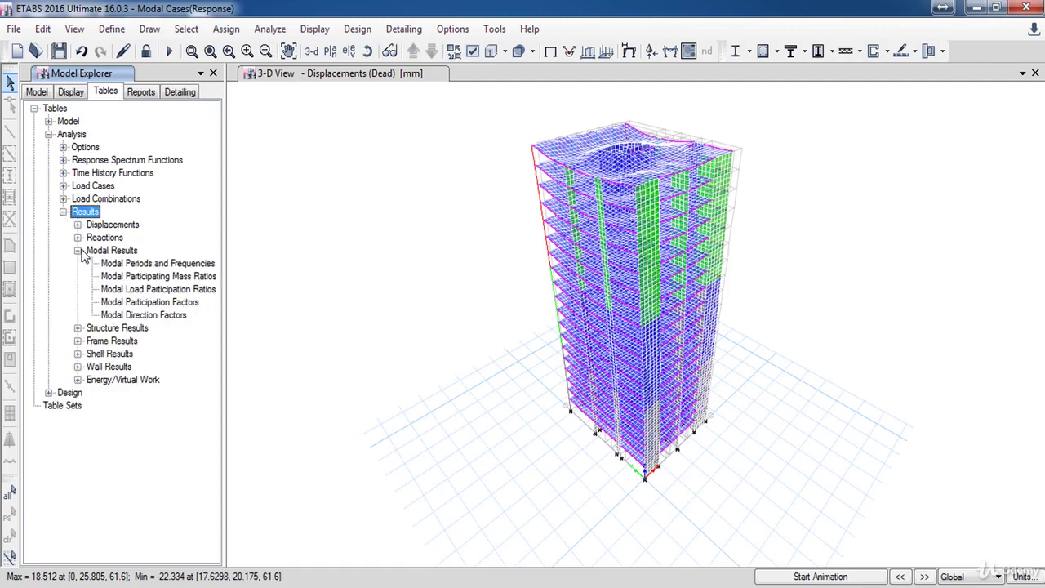
{"action": "double_click", "coordinate": [140, 279]}
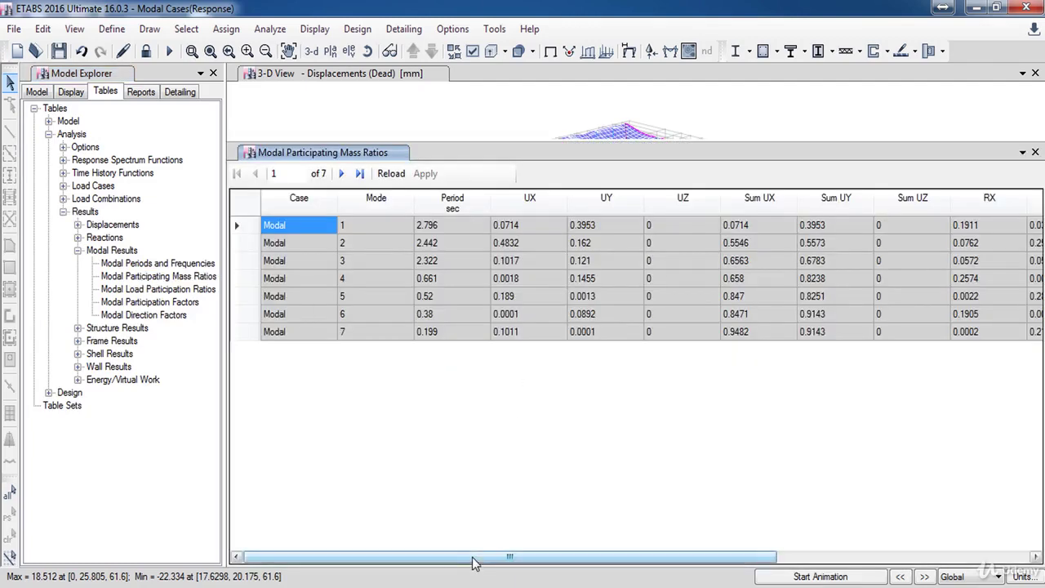
- Examine the cumulative participating mass ratios of the last mode for translations and rotations
{"action": "left_click_drag", "start_coordinate": [472, 561], "coordinate": [629, 570]}
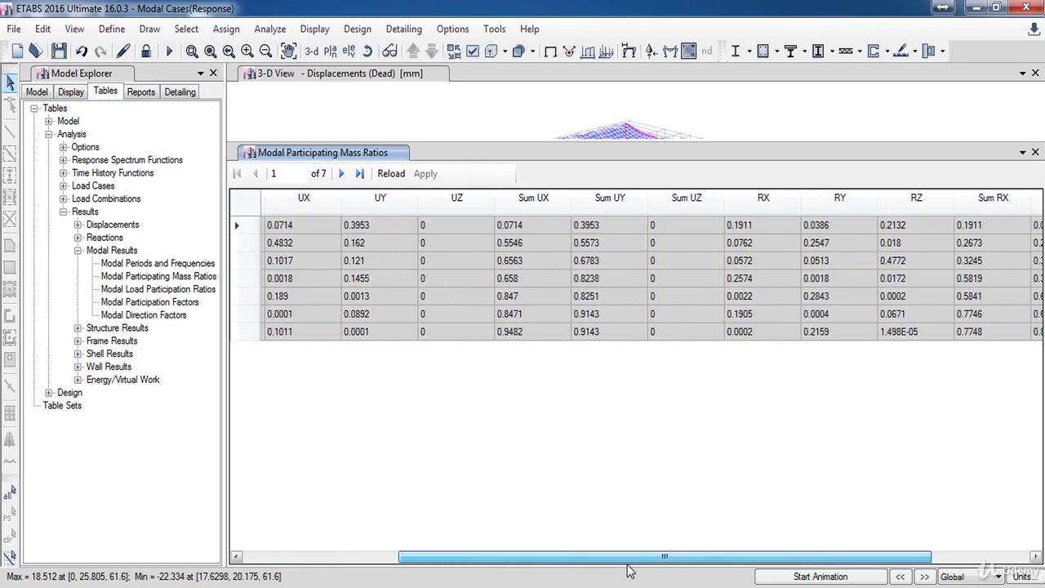
{"action": "left_click_drag", "start_coordinate": [629, 569], "coordinate": [780, 559]}
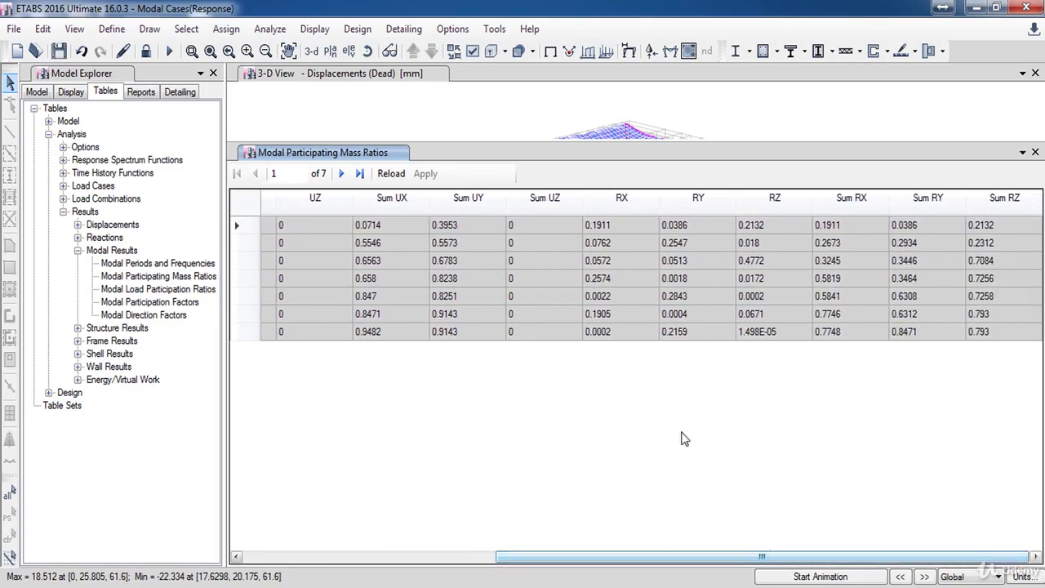
{"action": "left_click", "coordinate": [920, 337]}
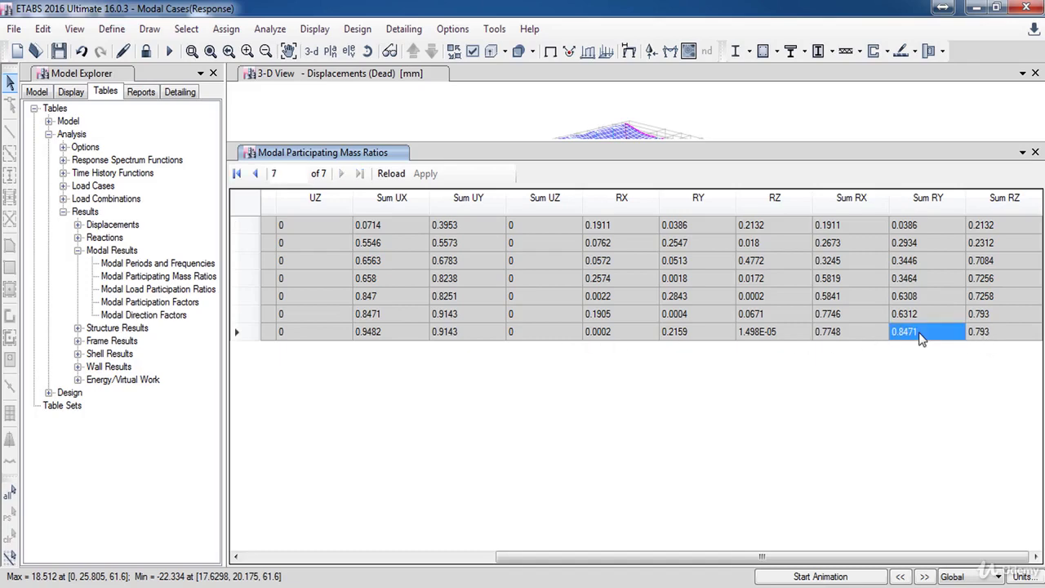
{"action": "left_click", "coordinate": [978, 335]}
{"action": "left_click", "coordinate": [832, 338]}
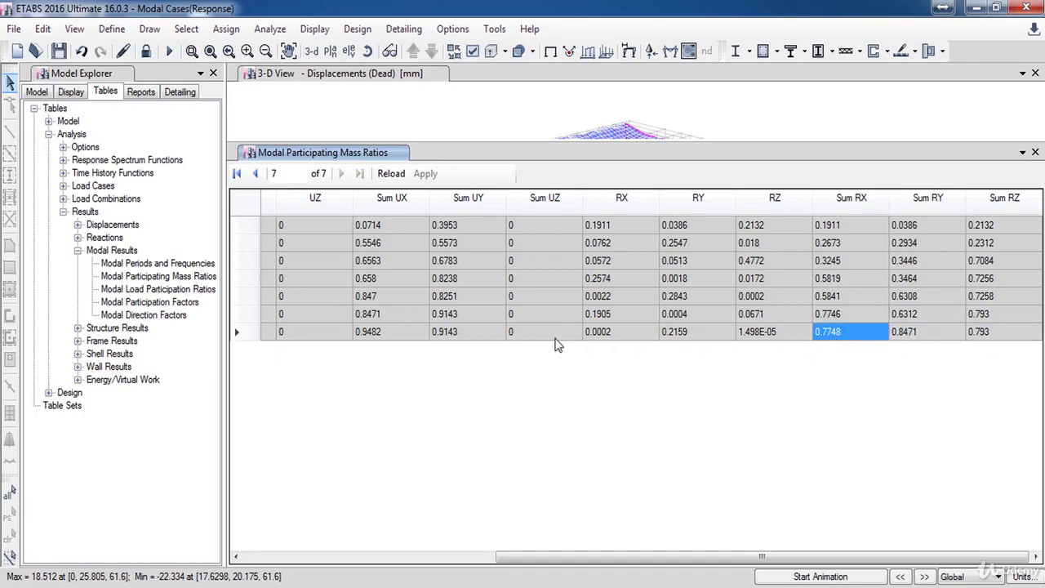
{"action": "left_click", "coordinate": [475, 339]}
{"action": "left_click", "coordinate": [397, 342]}
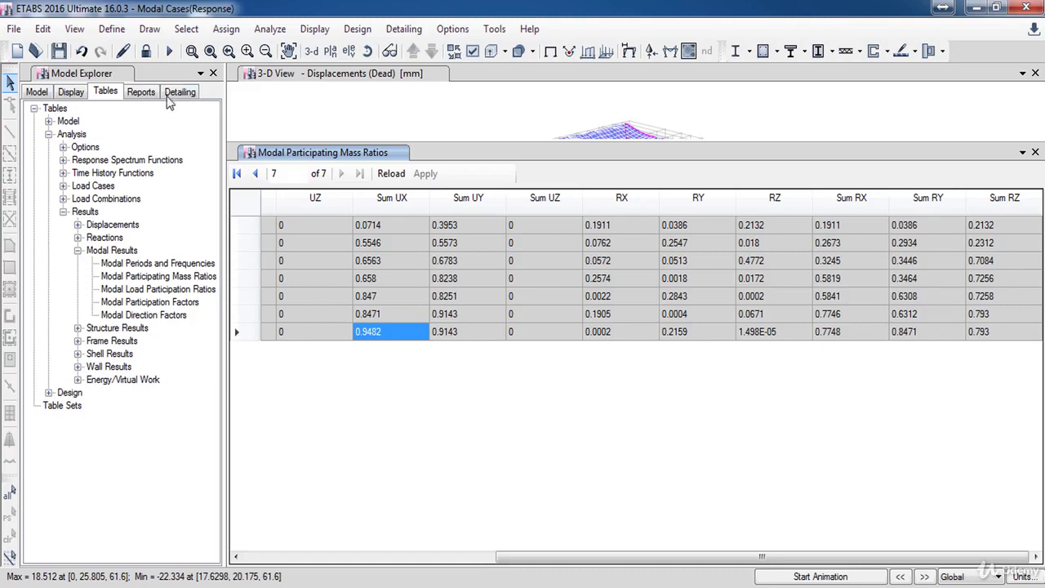
- Unlock the model, discarding its analysis results, and set the Modal case's maximum number of modes to 2*19
{"action": "left_click", "coordinate": [146, 51]}
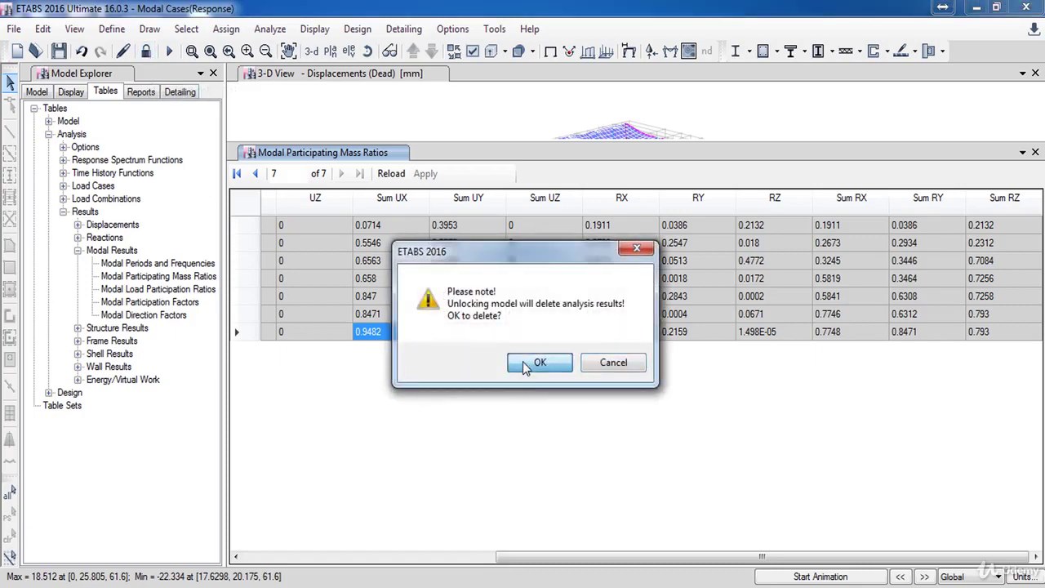
{"action": "left_click", "coordinate": [530, 364]}
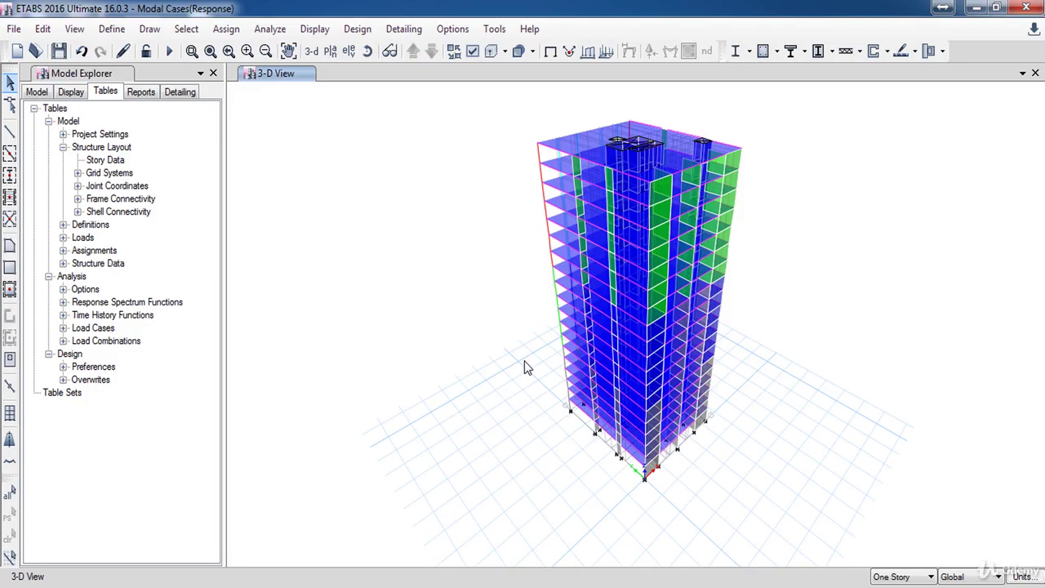
{"action": "left_click", "coordinate": [105, 31]}
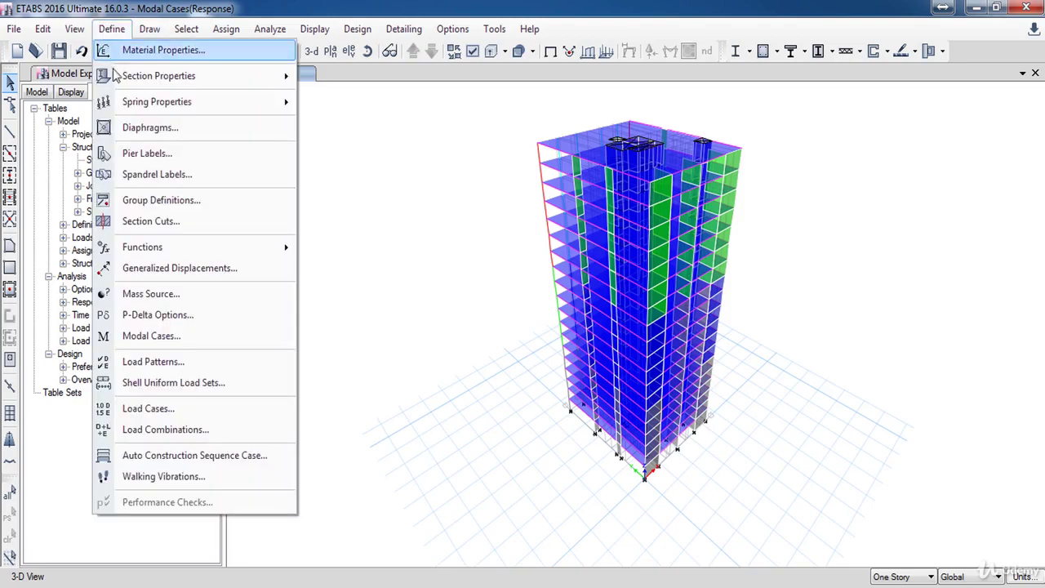
{"action": "left_click", "coordinate": [171, 341]}
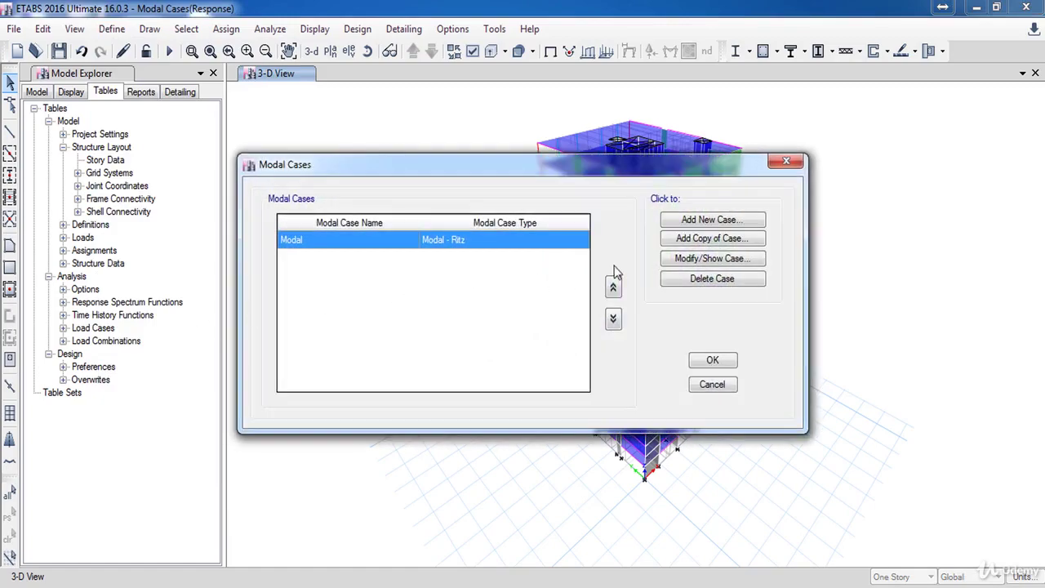
{"action": "left_click", "coordinate": [708, 259]}
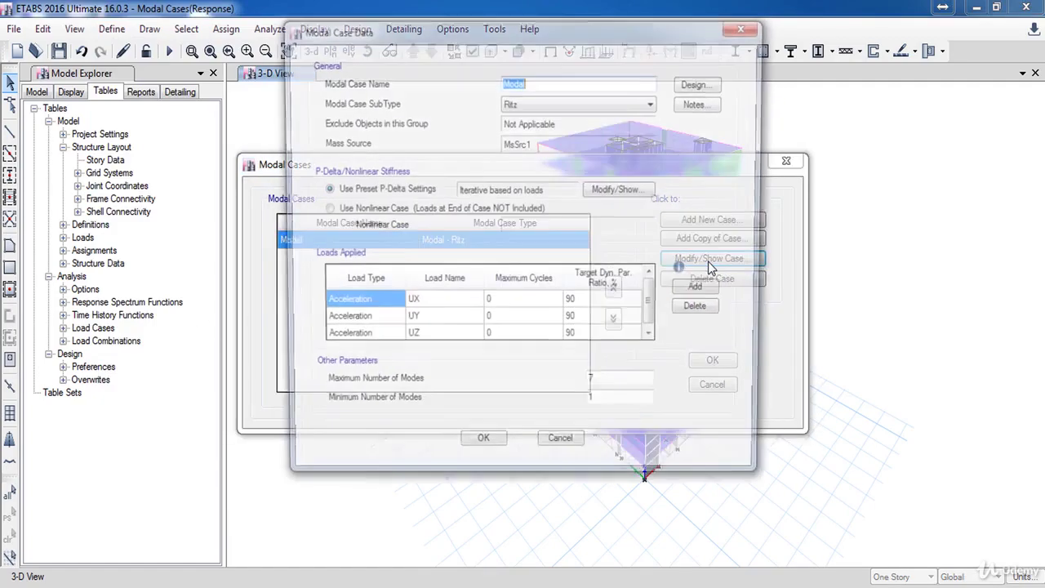
{"action": "double_click", "coordinate": [632, 386]}
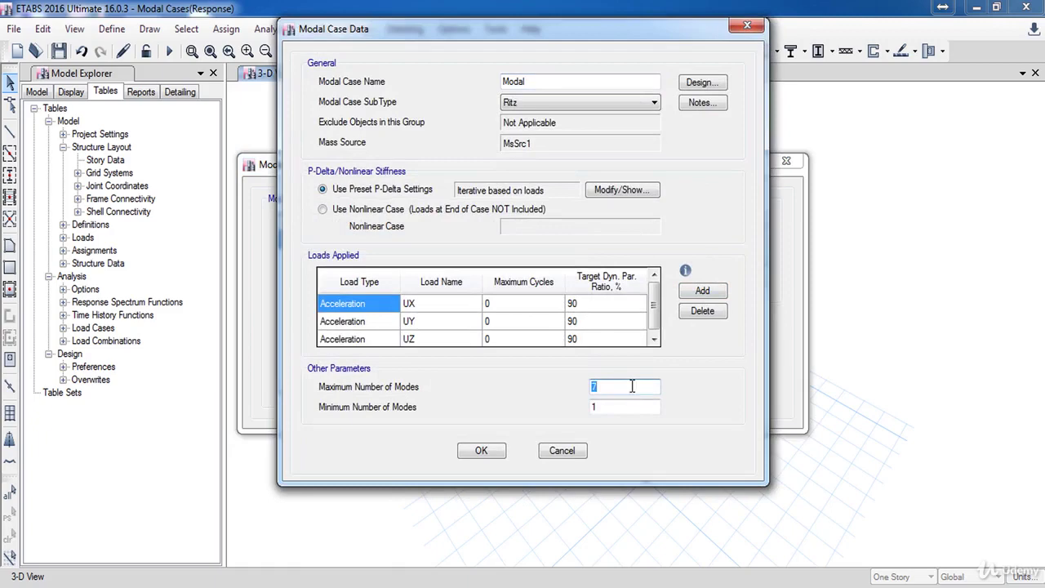
{"action": "type", "text": "2*19"}
- Accept the modified modal case and rerun the analysis
{"action": "left_click", "coordinate": [481, 450]}
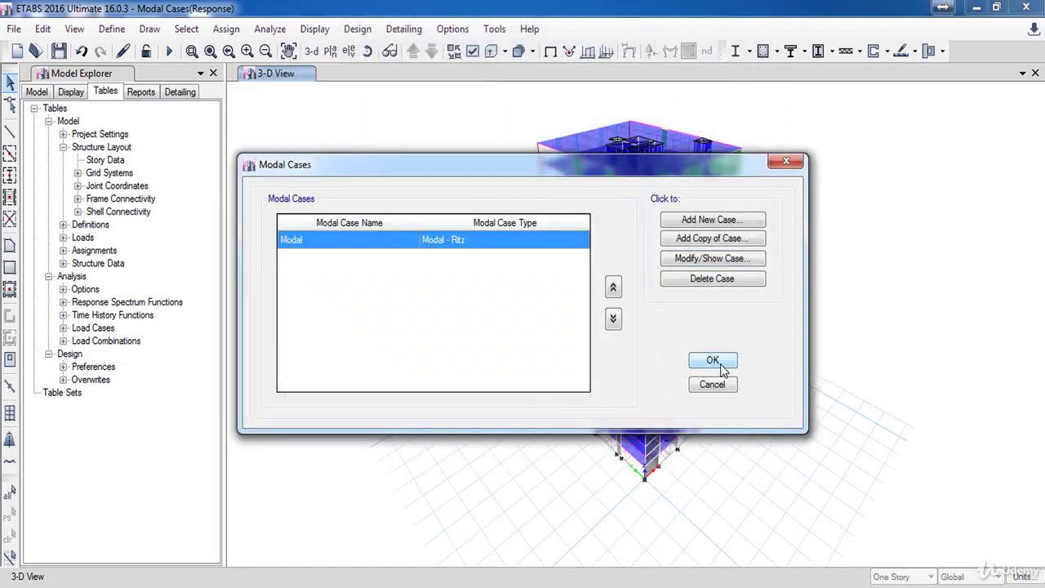
{"action": "left_click", "coordinate": [712, 360]}
{"action": "left_click", "coordinate": [176, 51]}
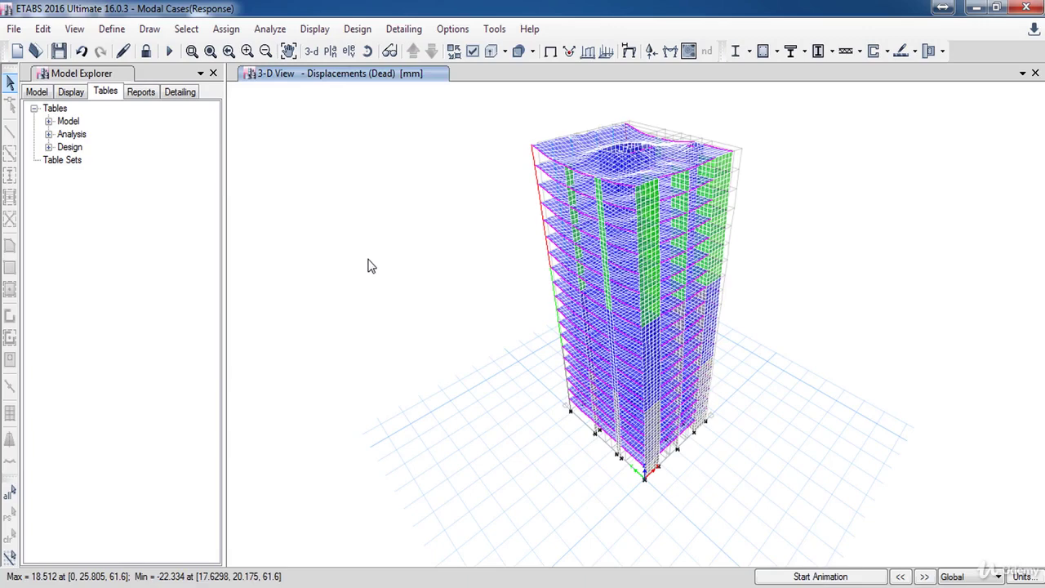
- Open the Modal Participating Mass Ratios table from the modal analysis results
{"action": "left_click", "coordinate": [48, 134]}
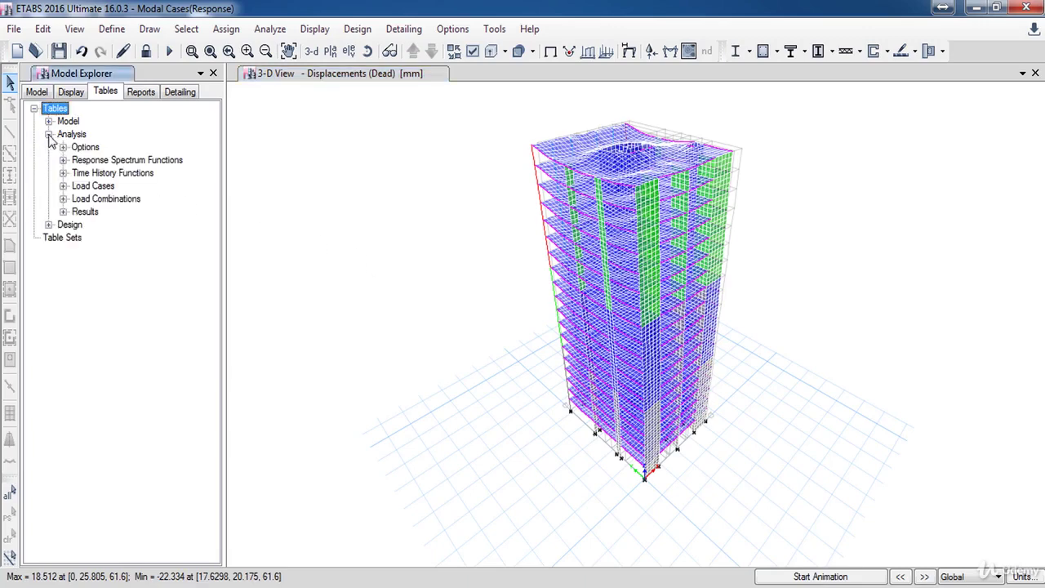
{"action": "left_click", "coordinate": [63, 212]}
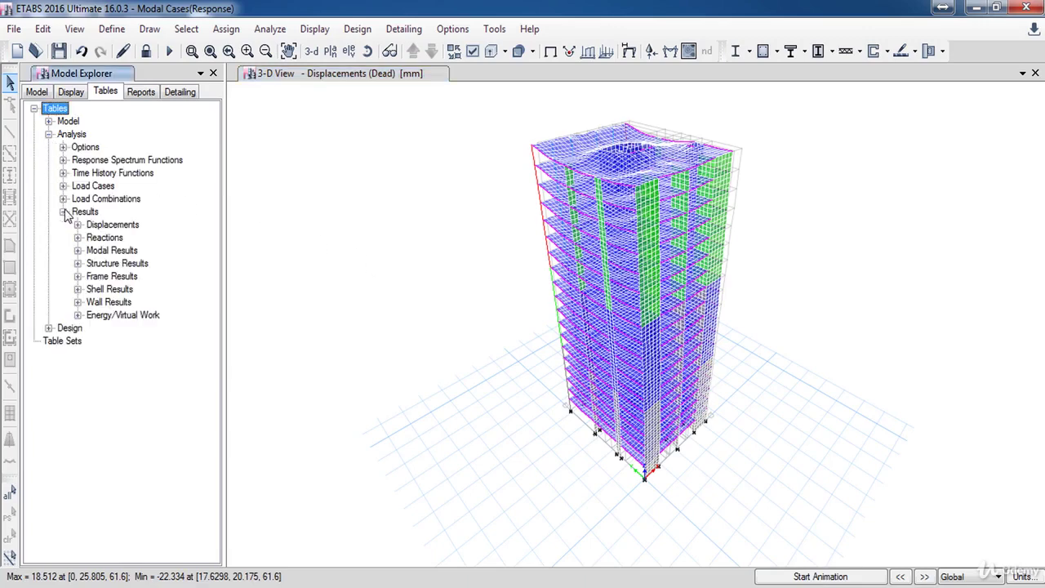
{"action": "left_click", "coordinate": [77, 250]}
{"action": "double_click", "coordinate": [163, 275]}
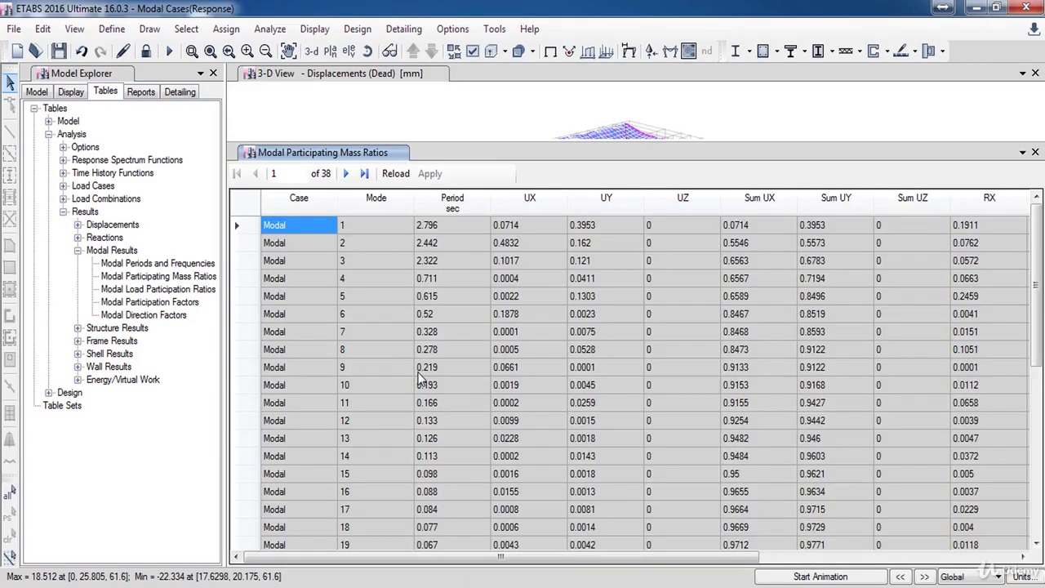
- Examine the last mode's cumulative mass ratios Sum UX, UY, RX, RY and RZ, and close the table
{"action": "left_click", "coordinate": [419, 369]}
{"action": "scroll", "coordinate": [419, 372], "scroll_direction": "down", "scroll_amount": 7}
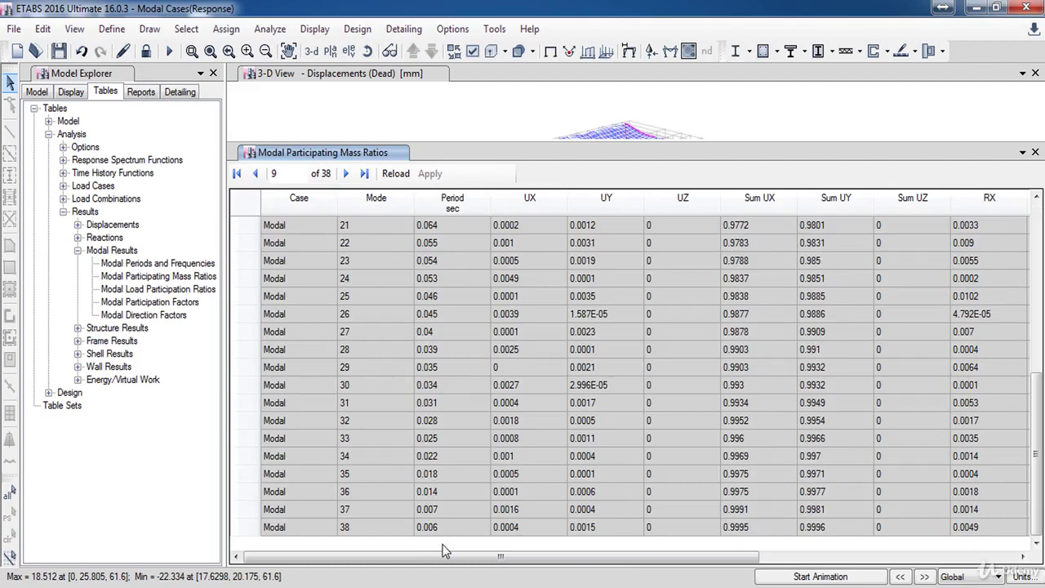
{"action": "left_click_drag", "start_coordinate": [457, 563], "coordinate": [493, 563]}
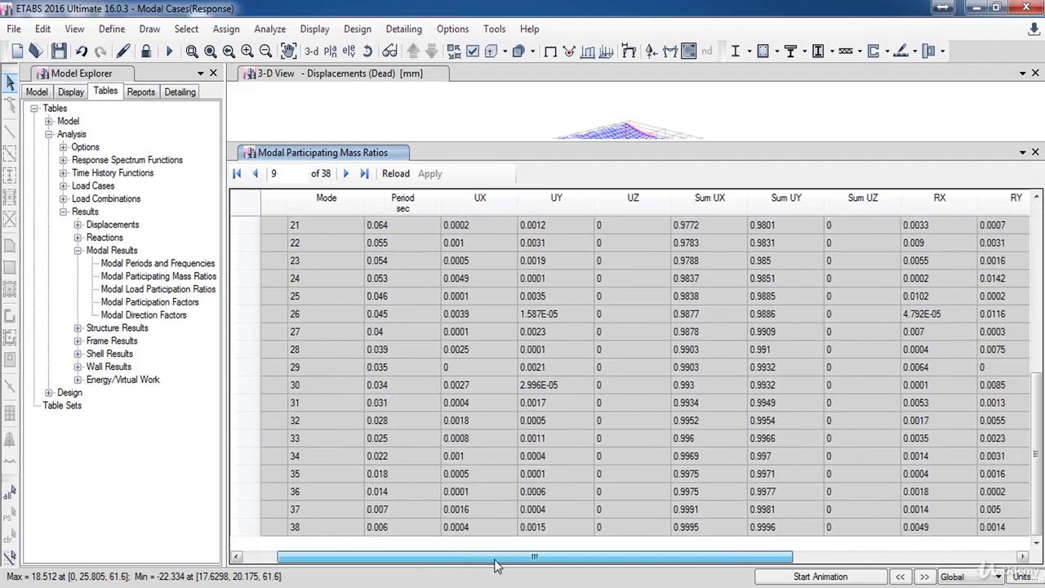
{"action": "left_click", "coordinate": [707, 529]}
{"action": "left_click_drag", "start_coordinate": [682, 560], "coordinate": [771, 560]}
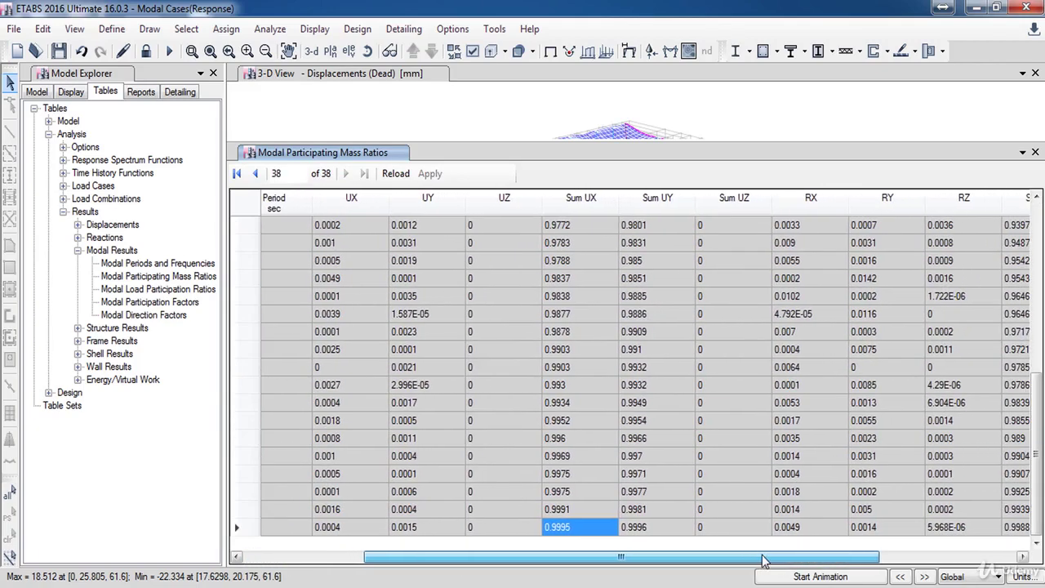
{"action": "left_click", "coordinate": [639, 527]}
{"action": "left_click_drag", "start_coordinate": [628, 558], "coordinate": [777, 562]}
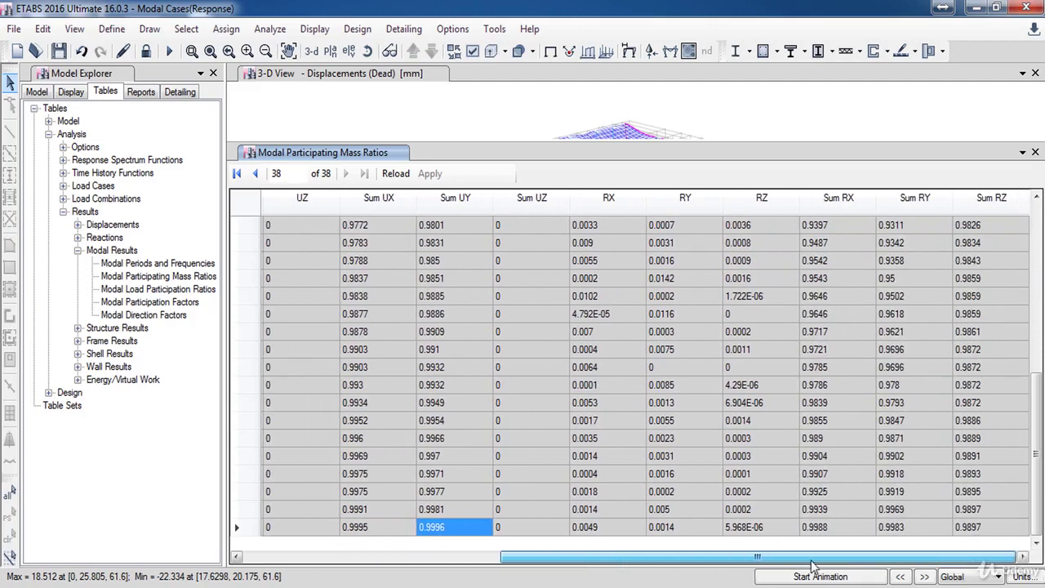
{"action": "left_click", "coordinate": [834, 529]}
{"action": "left_click", "coordinate": [934, 529]}
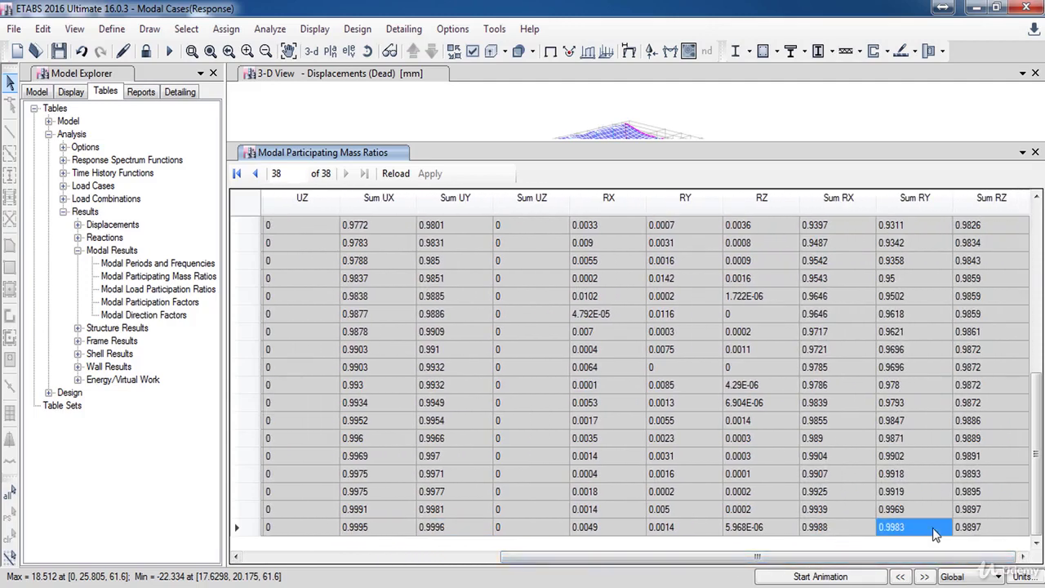
{"action": "left_click", "coordinate": [973, 529]}
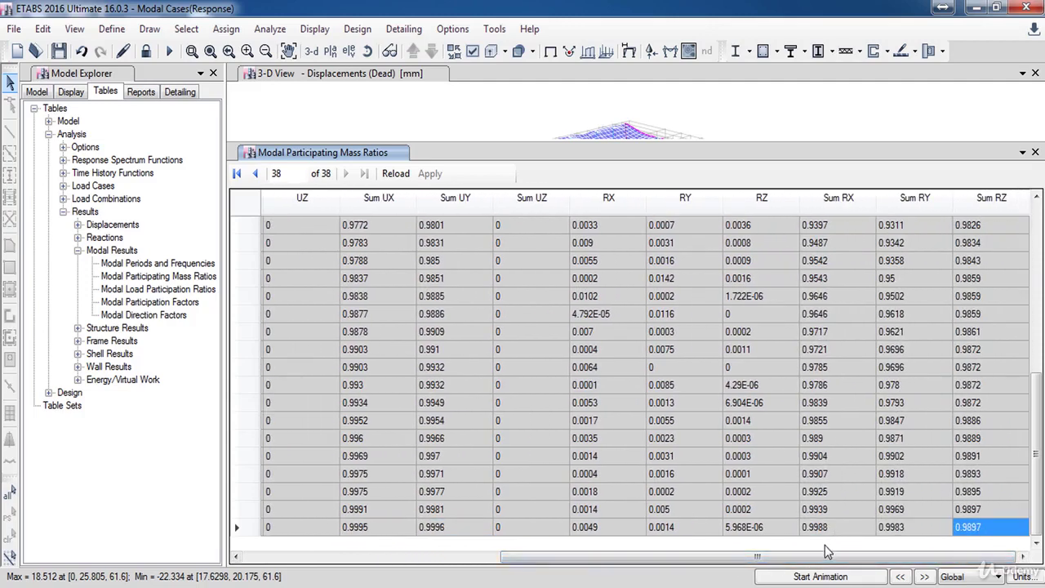
{"action": "left_click_drag", "start_coordinate": [826, 558], "coordinate": [775, 560]}
{"action": "left_click", "coordinate": [1034, 153]}
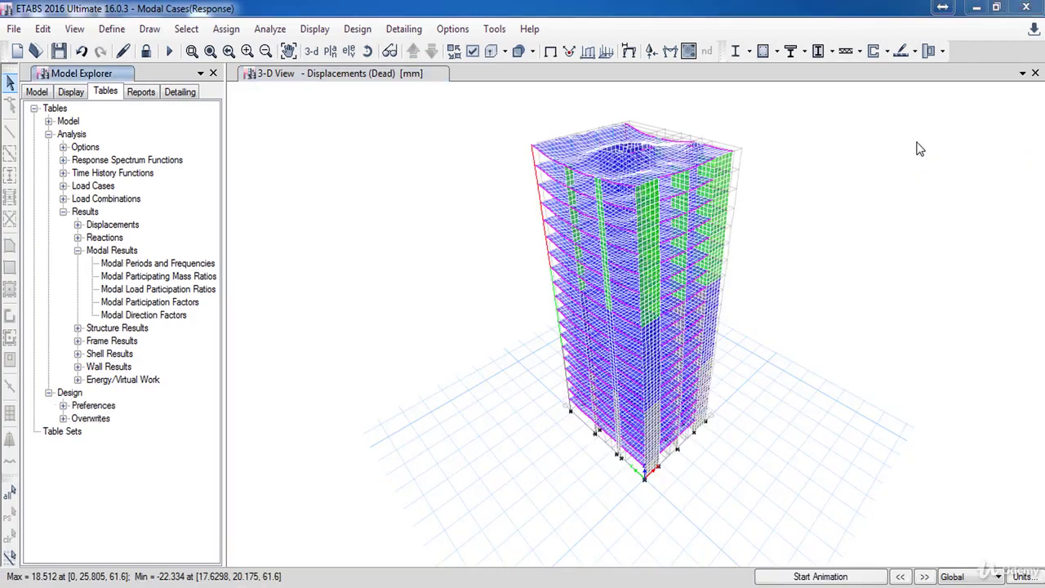
- Display the deformed shape of the Modal case for mode number 1 and animate it
{"action": "key", "text": "F6"}
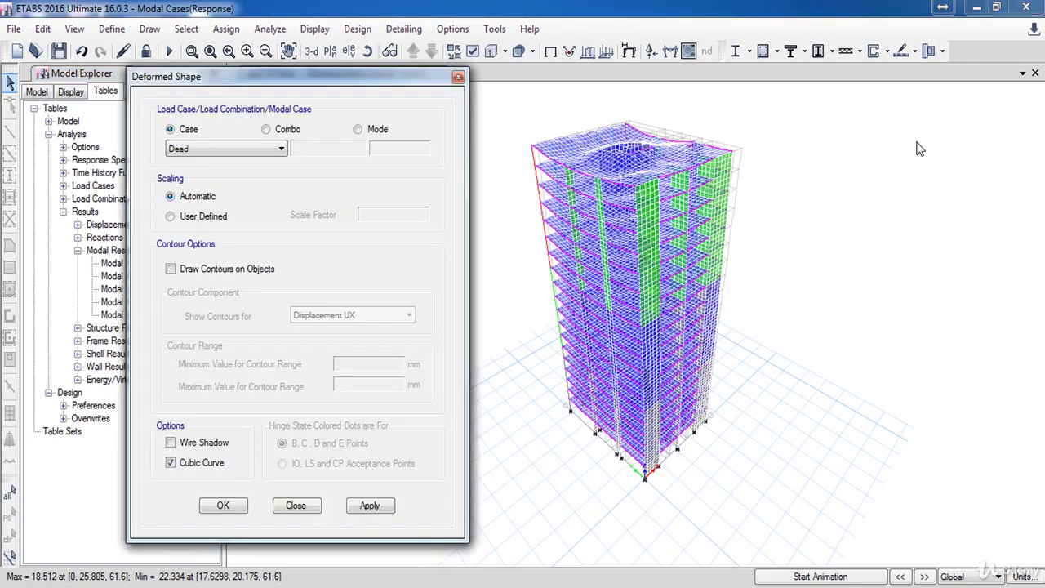
{"action": "left_click", "coordinate": [358, 130]}
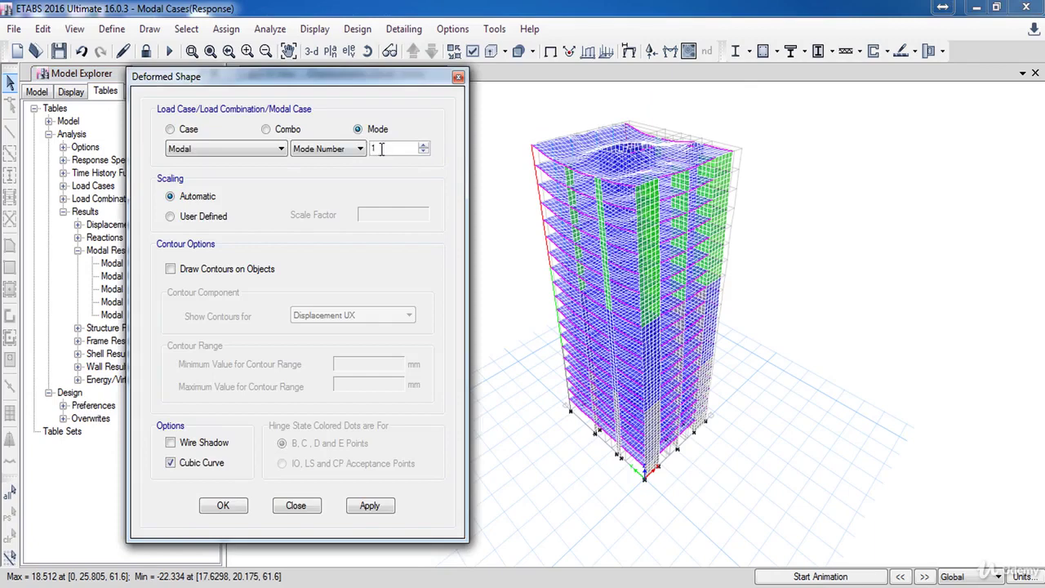
{"action": "left_click", "coordinate": [380, 149]}
{"action": "left_click", "coordinate": [366, 506]}
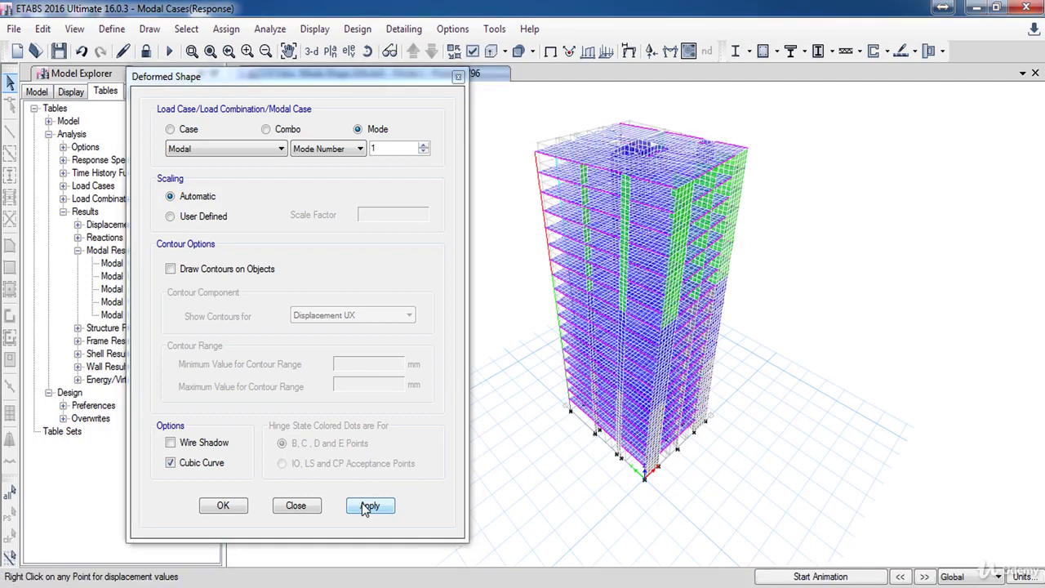
{"action": "left_click", "coordinate": [779, 576]}
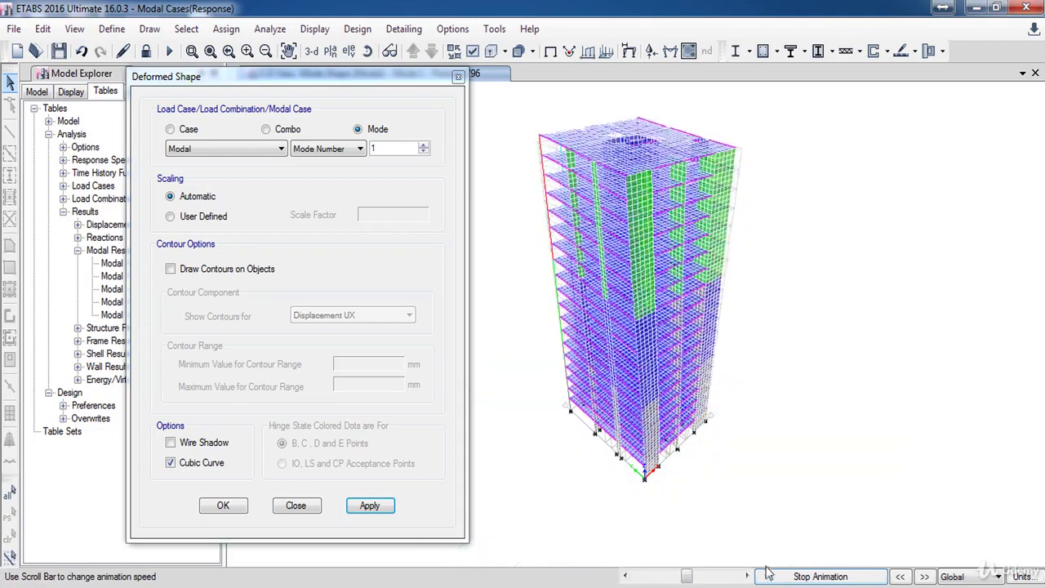
- Switch the displayed mode shape to mode number 4 and animate it
{"action": "left_click", "coordinate": [389, 151]}
{"action": "double_click", "coordinate": [389, 151]}
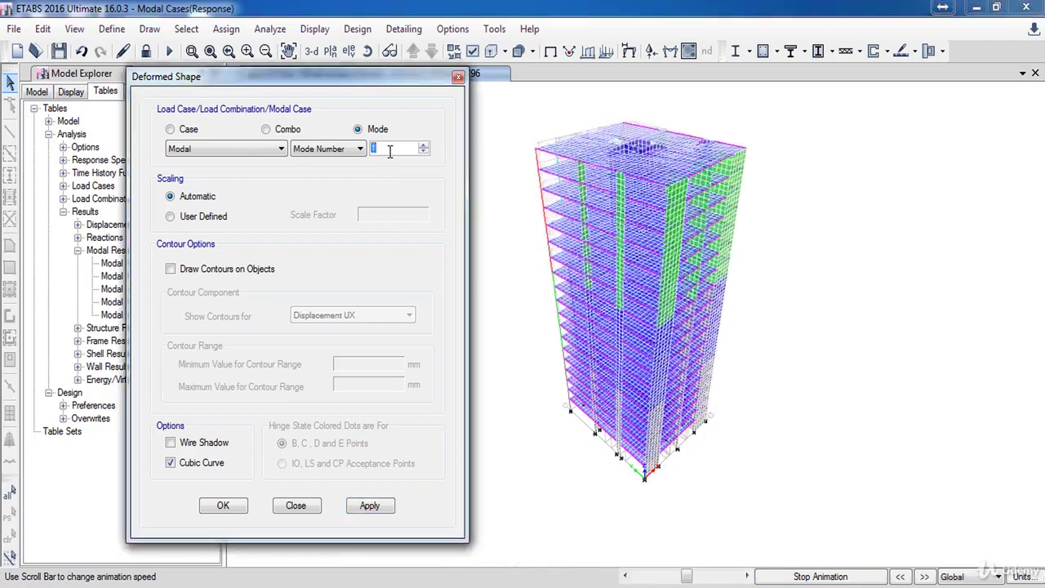
{"action": "type", "text": "4"}
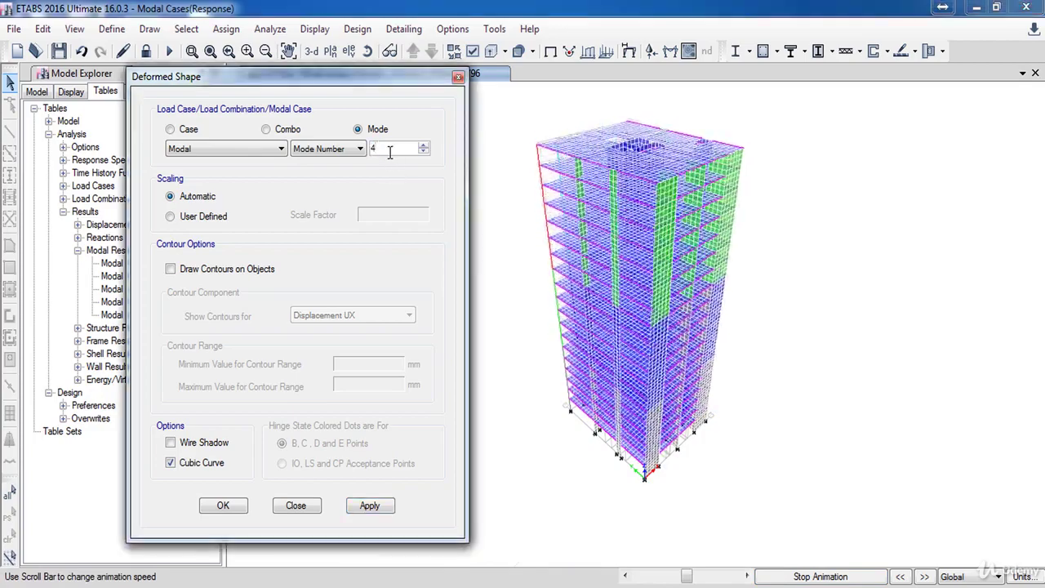
{"action": "left_click", "coordinate": [374, 503]}
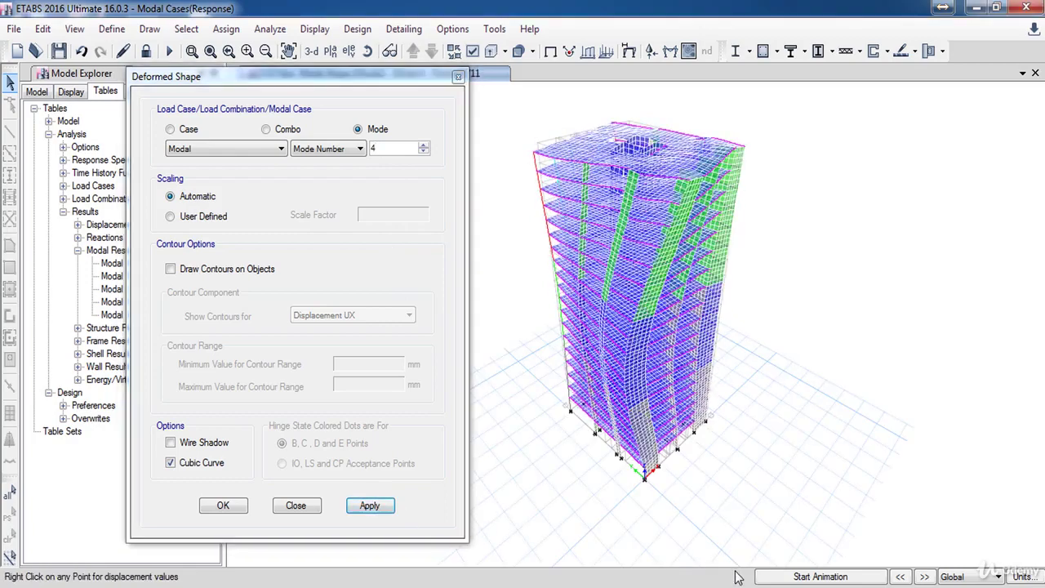
{"action": "left_click", "coordinate": [777, 578]}
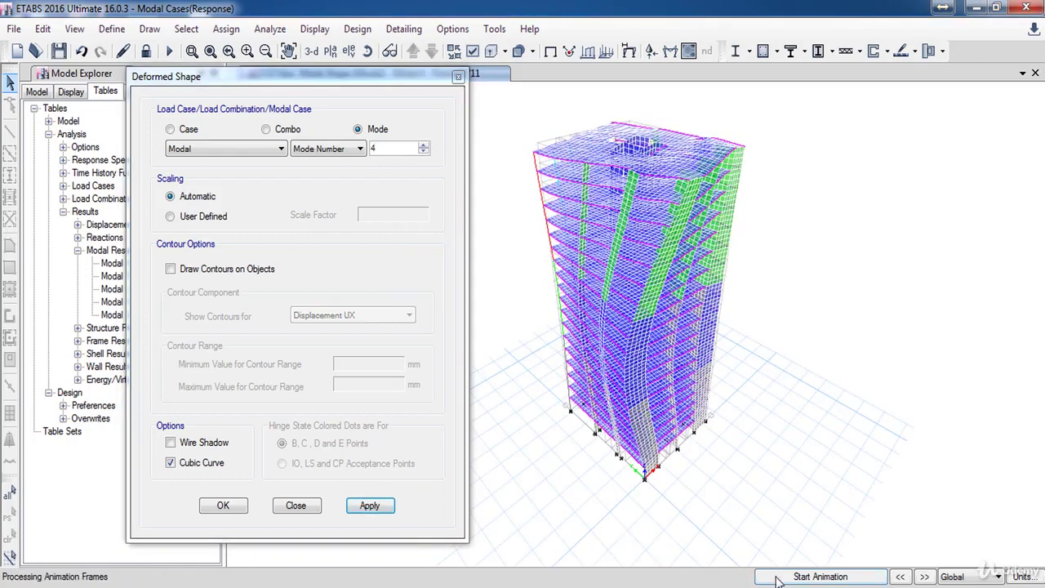